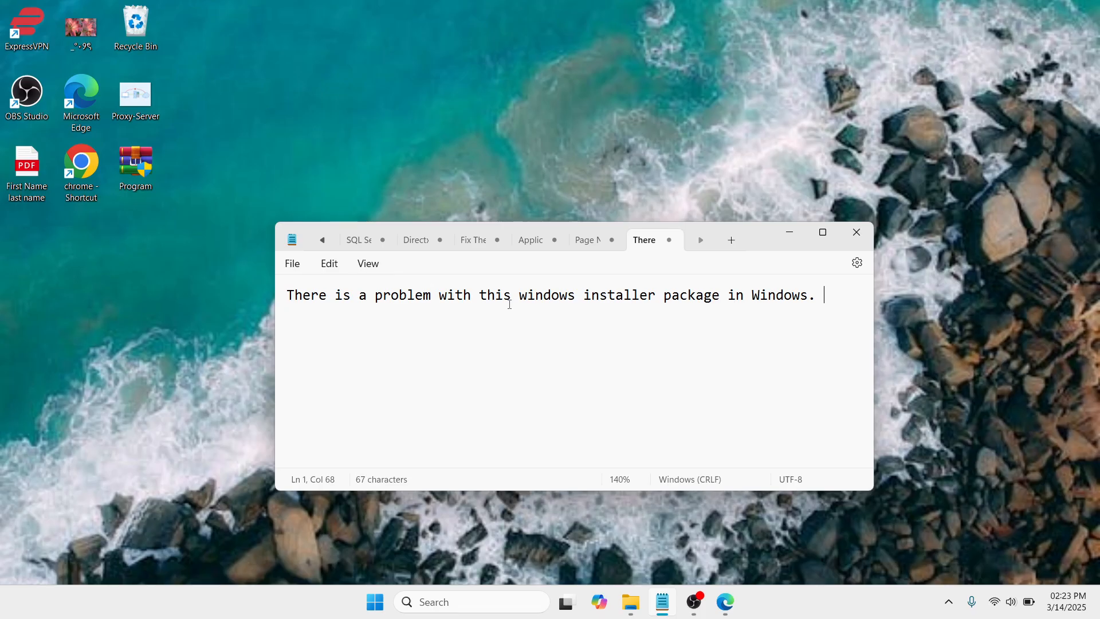
# - Minimize the note and open the Windows Temp folder by entering "temp" in the Run dialog
pyautogui.click(790, 232)
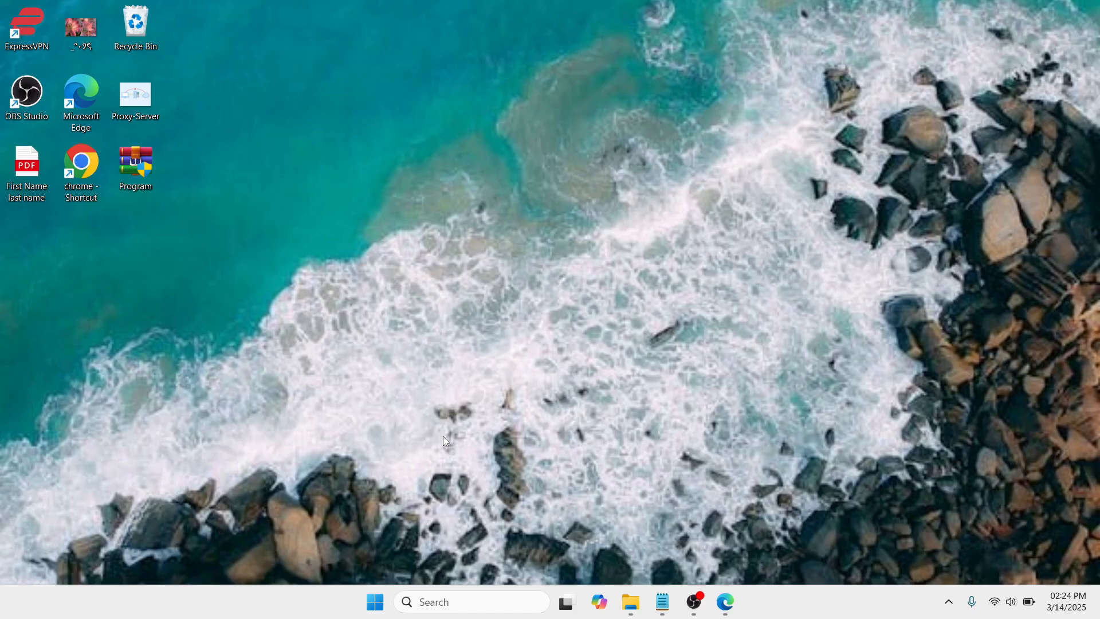
pyautogui.press('super+r')
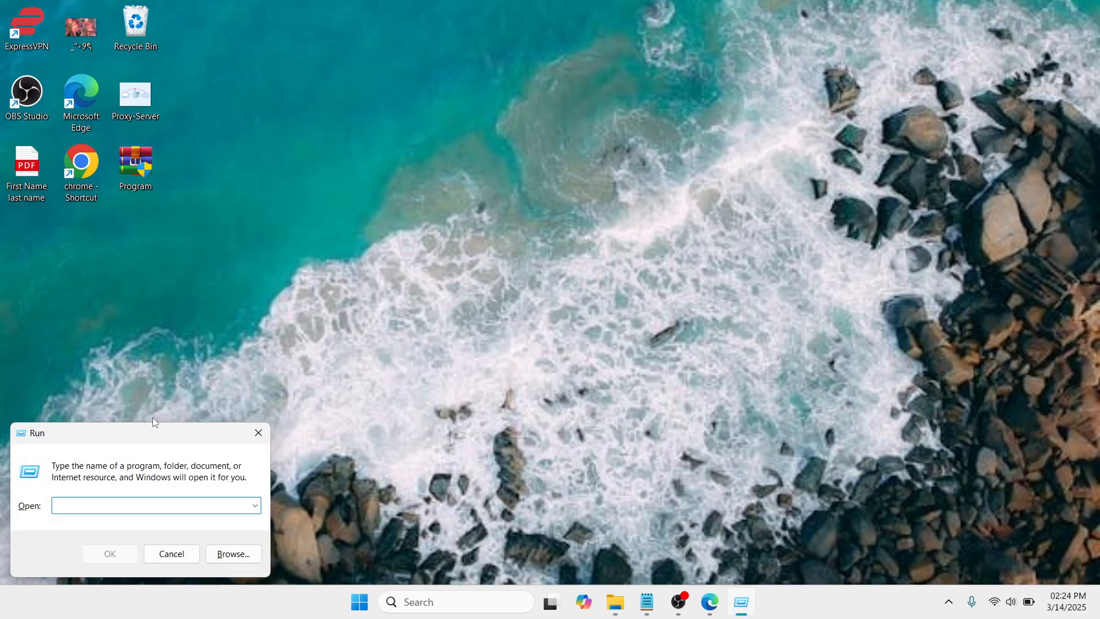
pyautogui.moveTo(158, 433); pyautogui.dragTo(525, 242)
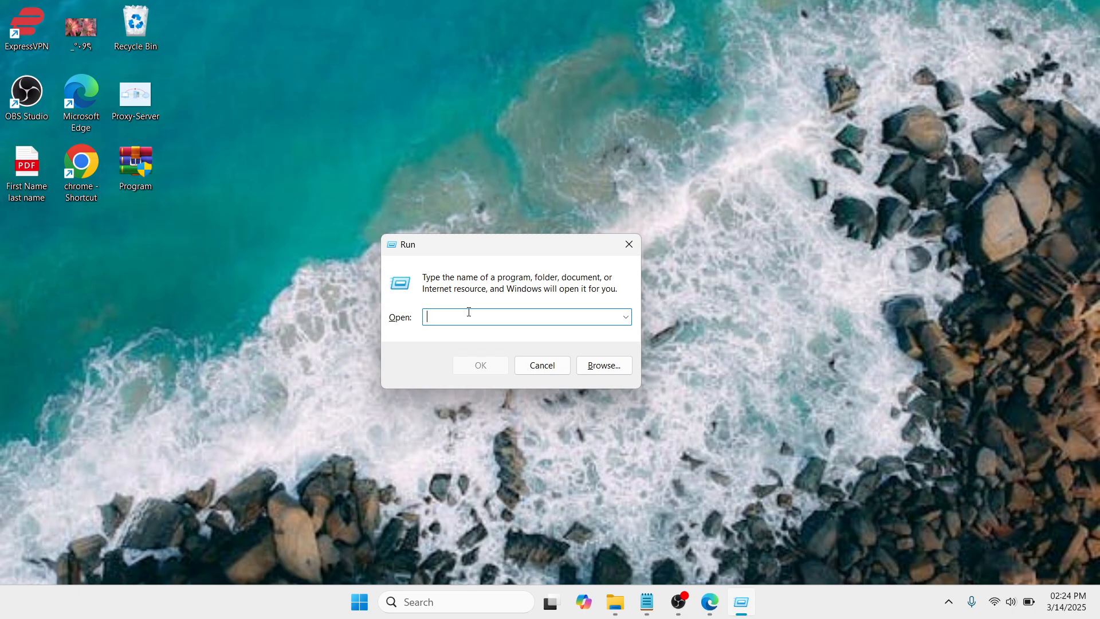
pyautogui.write('temp')
pyautogui.click(488, 366)
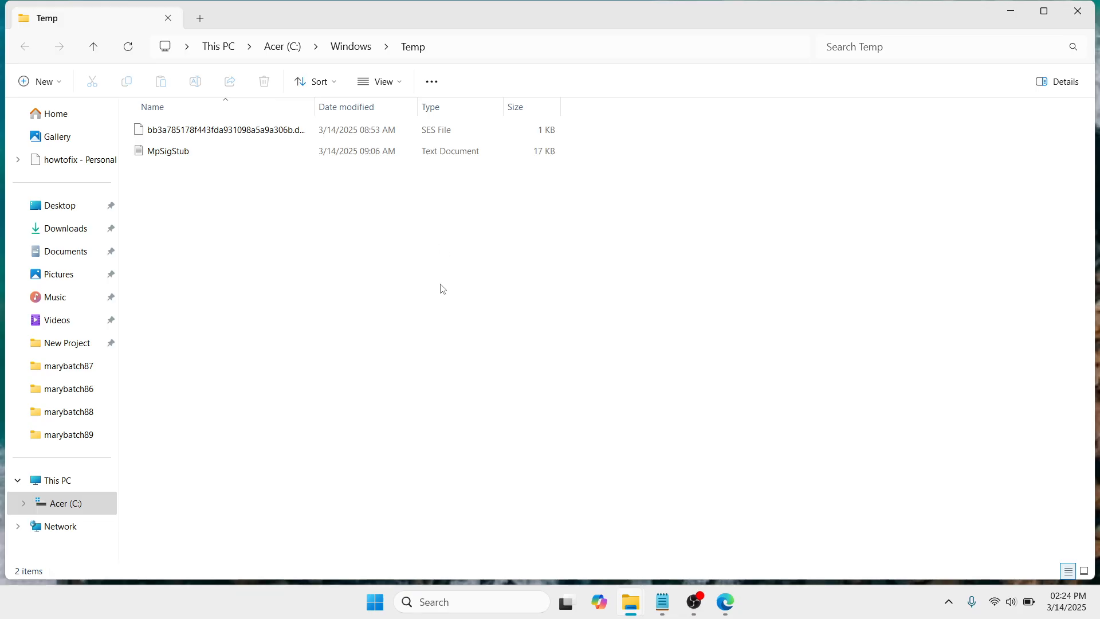
# - Go up to the Windows folder and open the security permissions of its Temp folder for editing
pyautogui.click(354, 50)
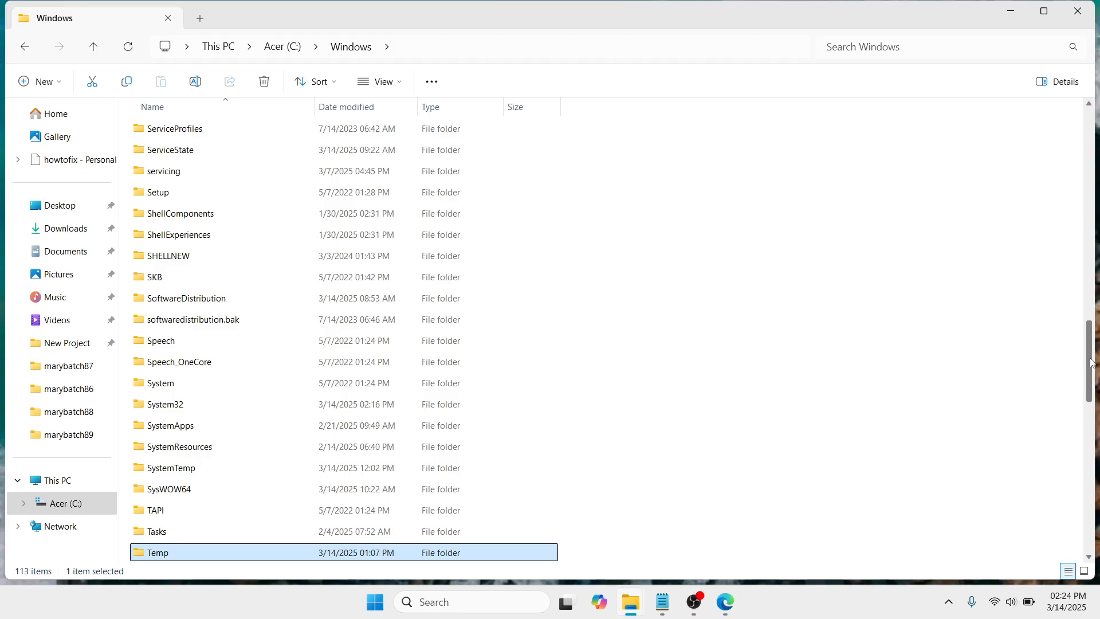
pyautogui.scroll(-4, 1091, 362)
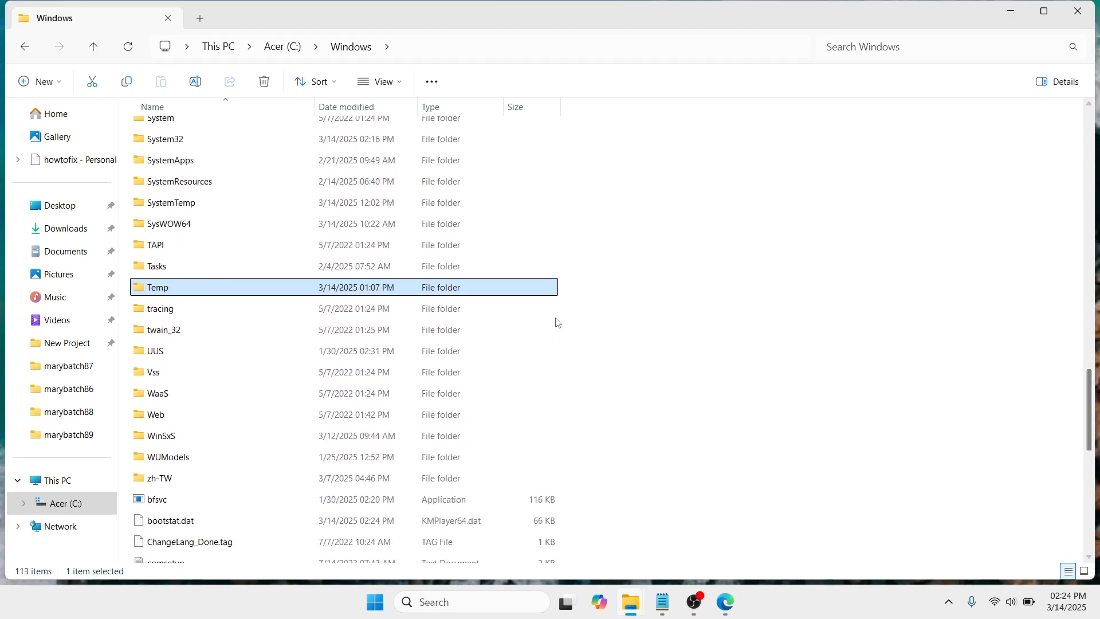
pyautogui.rightClick(387, 288)
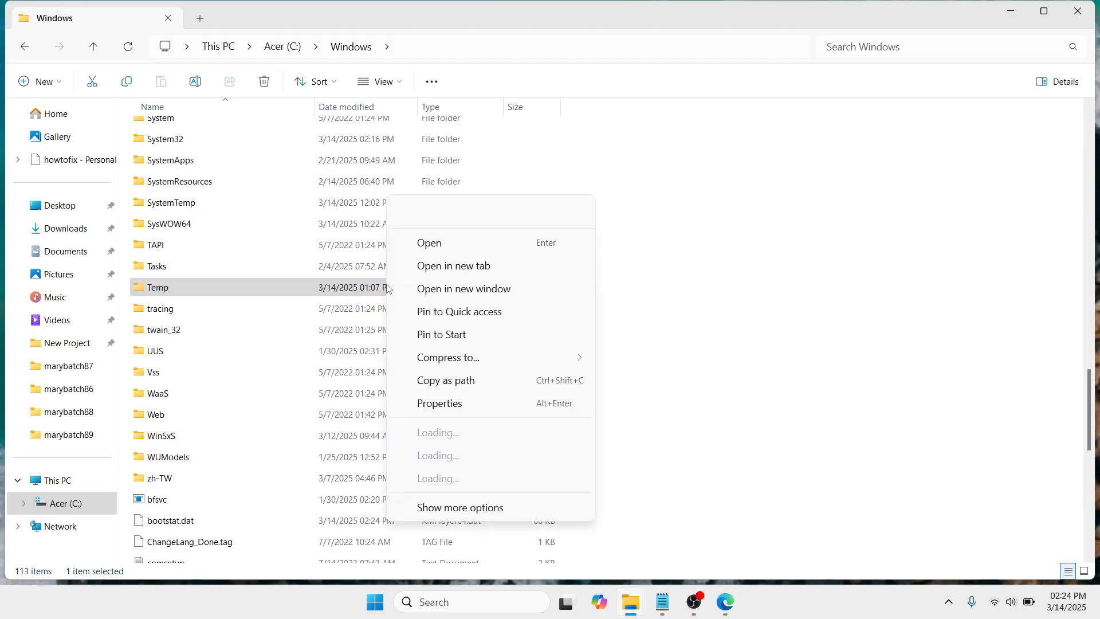
pyautogui.click(491, 402)
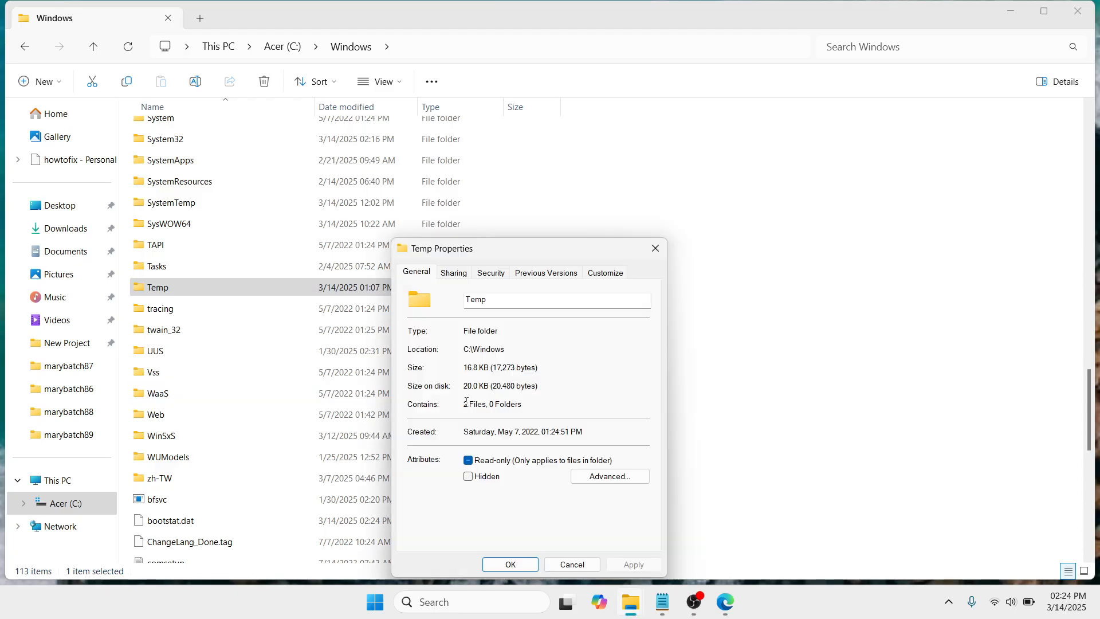
pyautogui.moveTo(583, 255); pyautogui.dragTo(632, 131)
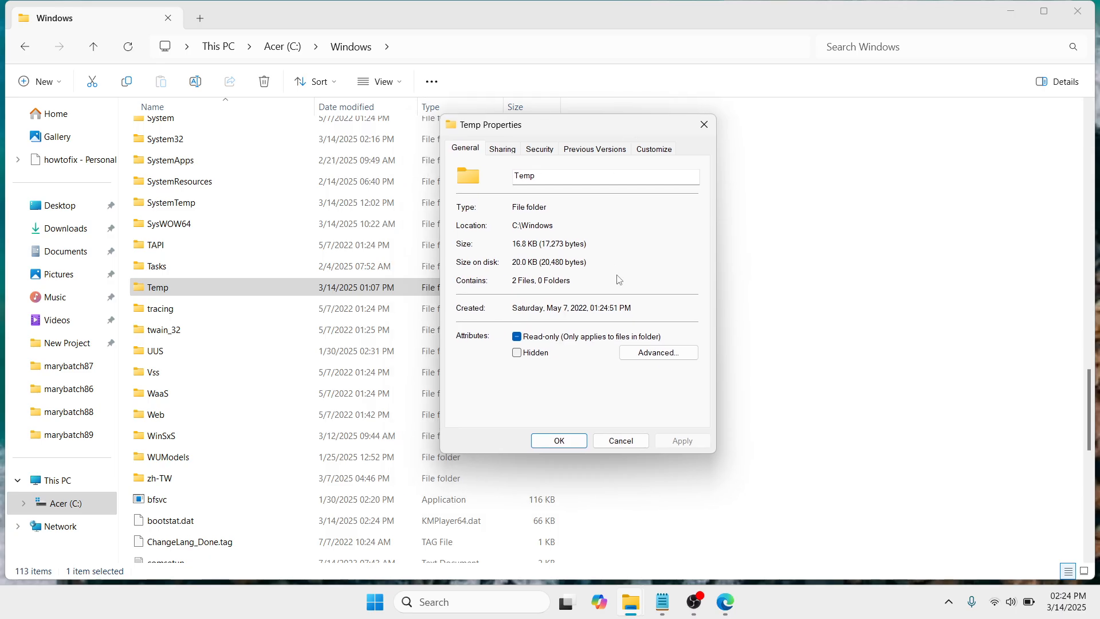
pyautogui.click(552, 153)
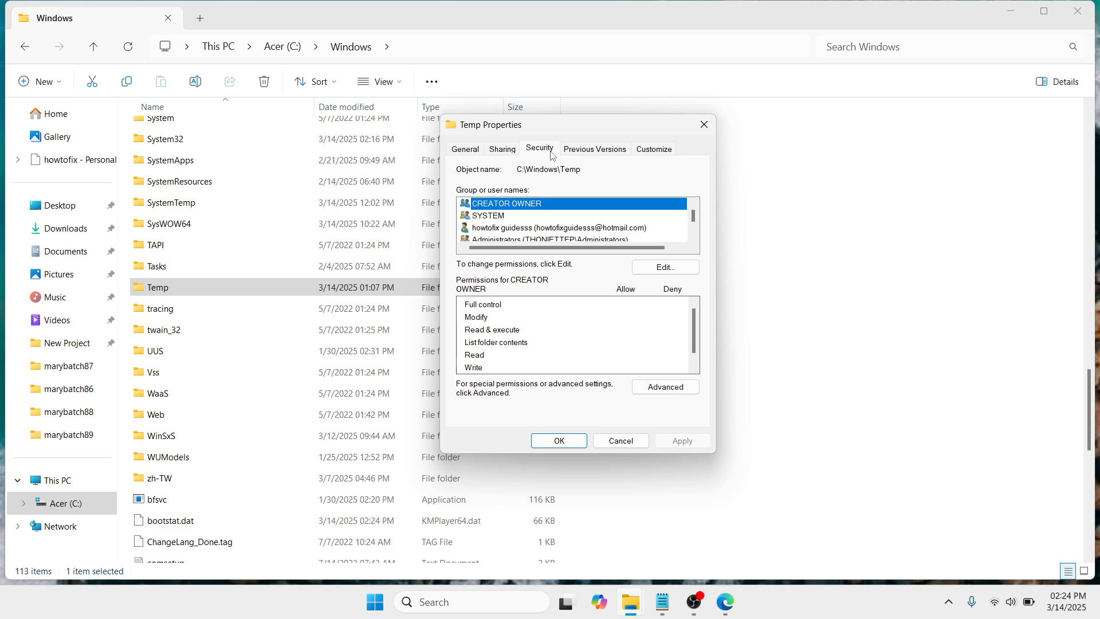
pyautogui.click(668, 269)
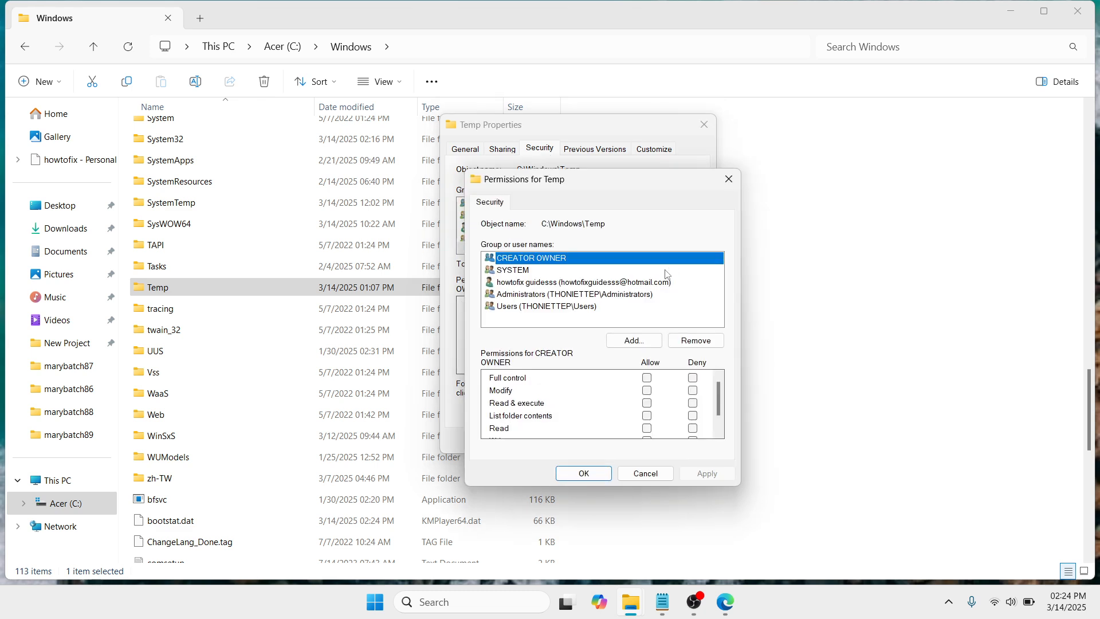
# - Look up the available users and groups and add Everyone to the Windows Temp folder's permissions
pyautogui.click(643, 339)
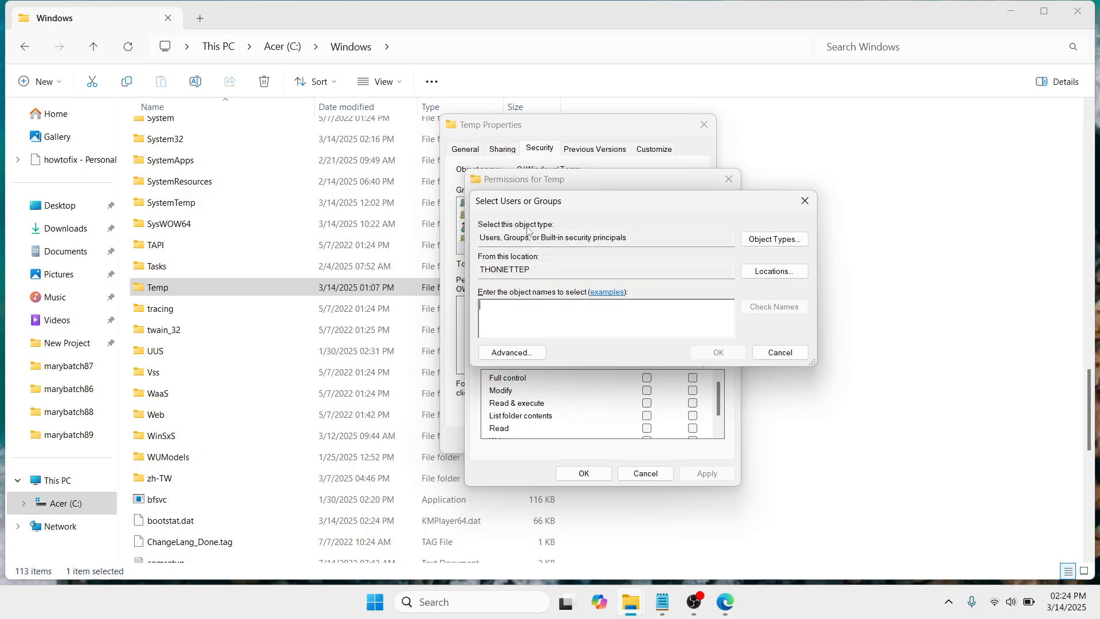
pyautogui.click(521, 354)
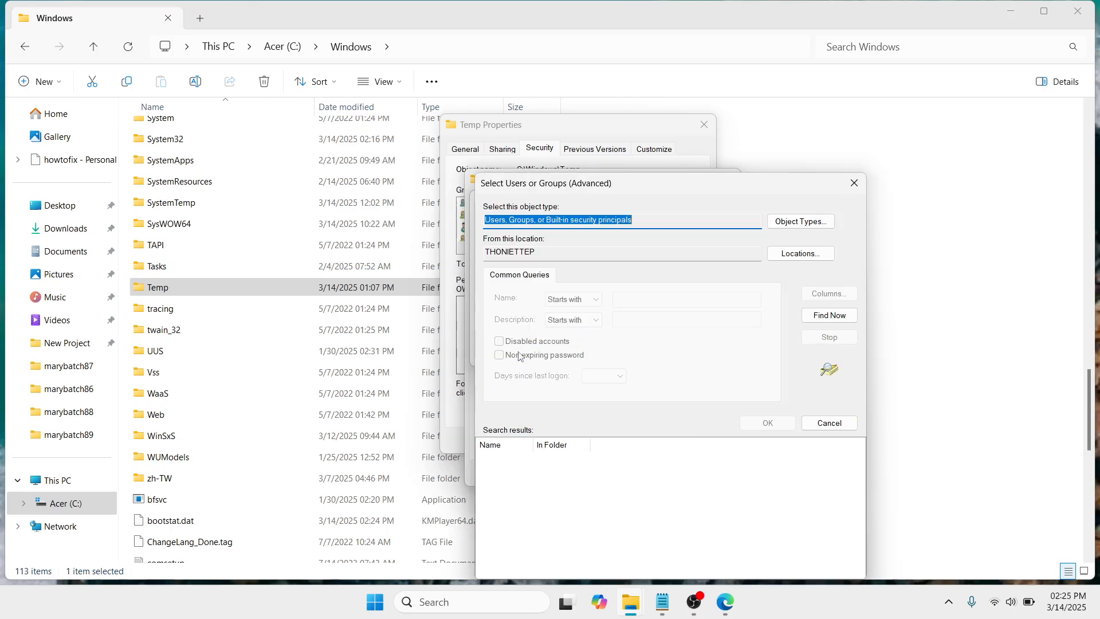
pyautogui.click(832, 319)
pyautogui.moveTo(753, 182); pyautogui.dragTo(797, 56)
pyautogui.moveTo(576, 318); pyautogui.dragTo(637, 319)
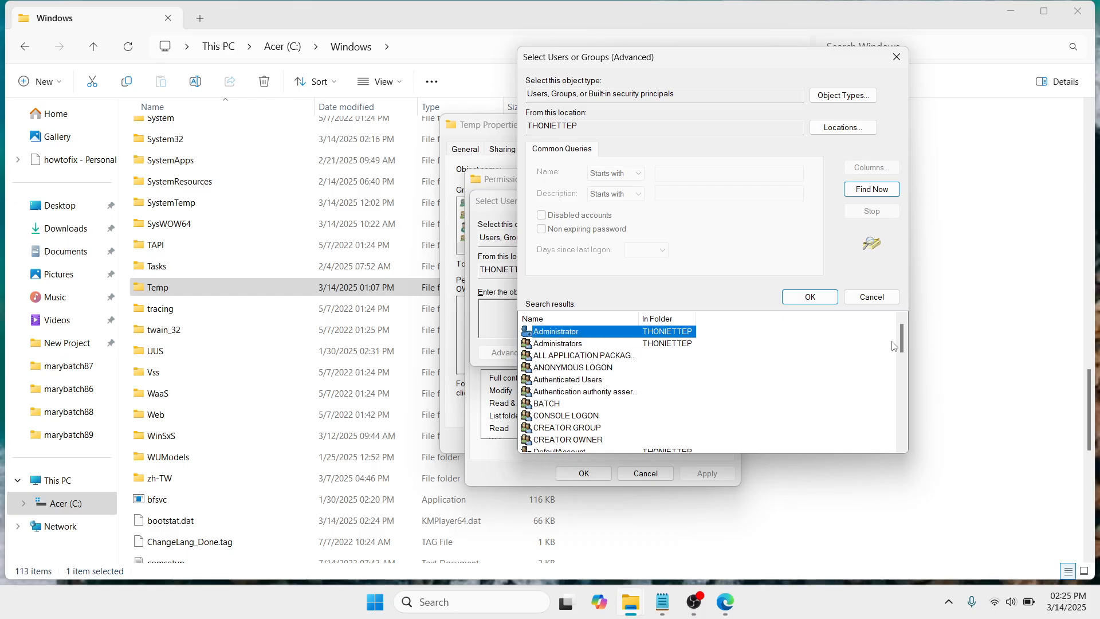
pyautogui.moveTo(902, 348); pyautogui.dragTo(904, 366)
pyautogui.click(566, 420)
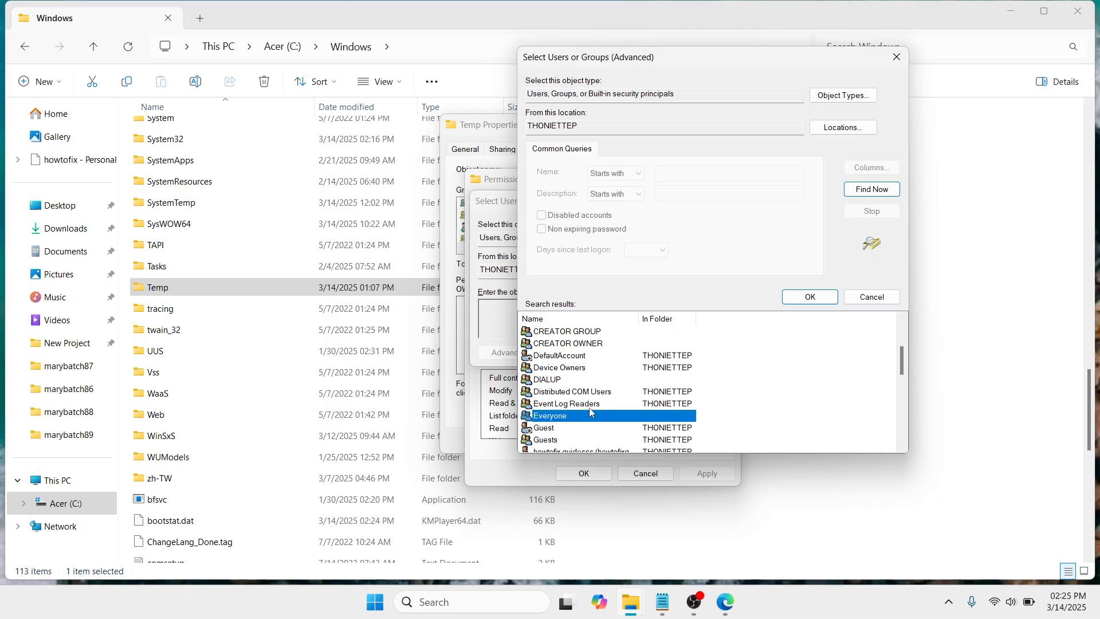
pyautogui.click(810, 297)
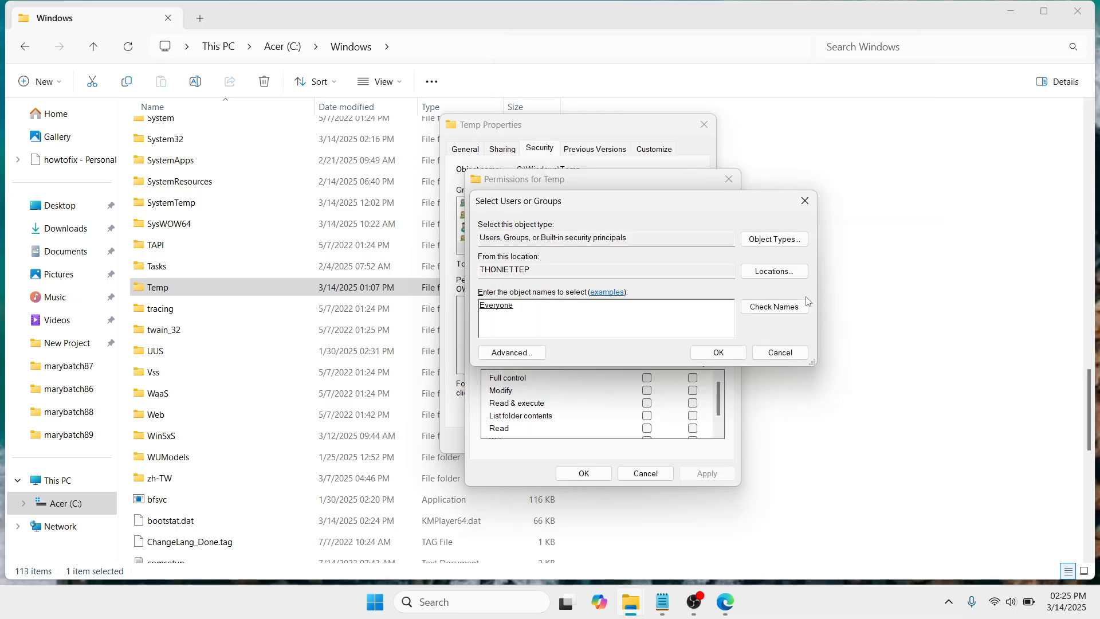
pyautogui.click(717, 353)
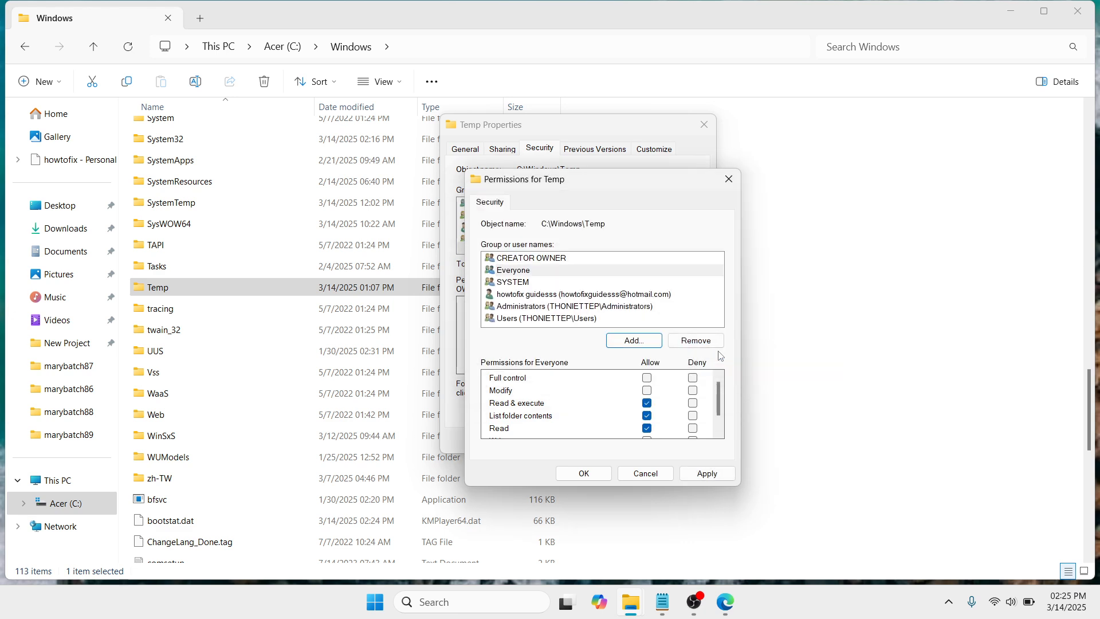
# - Allow Everyone full control of the Windows Temp folder, accept the system folder change, and close the properties and folder window
pyautogui.click(544, 271)
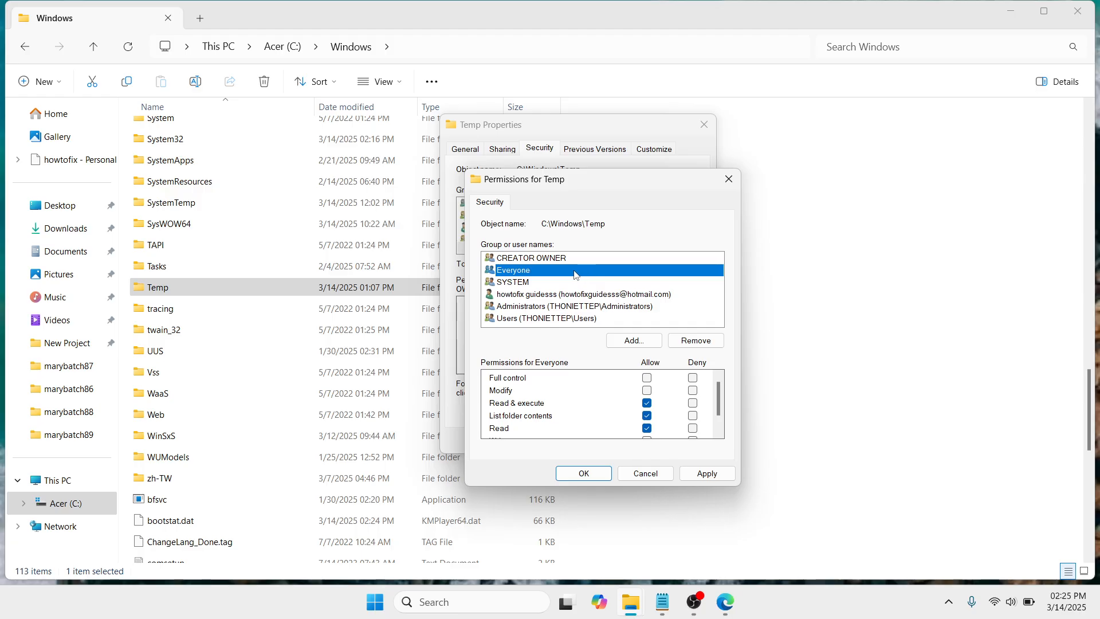
pyautogui.click(647, 377)
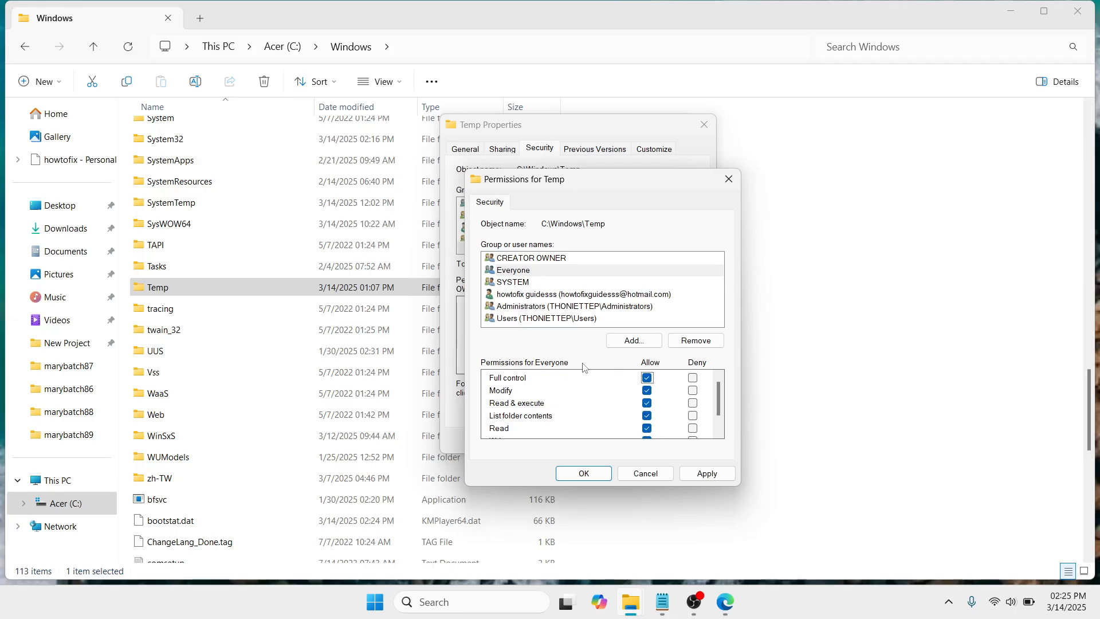
pyautogui.click(708, 472)
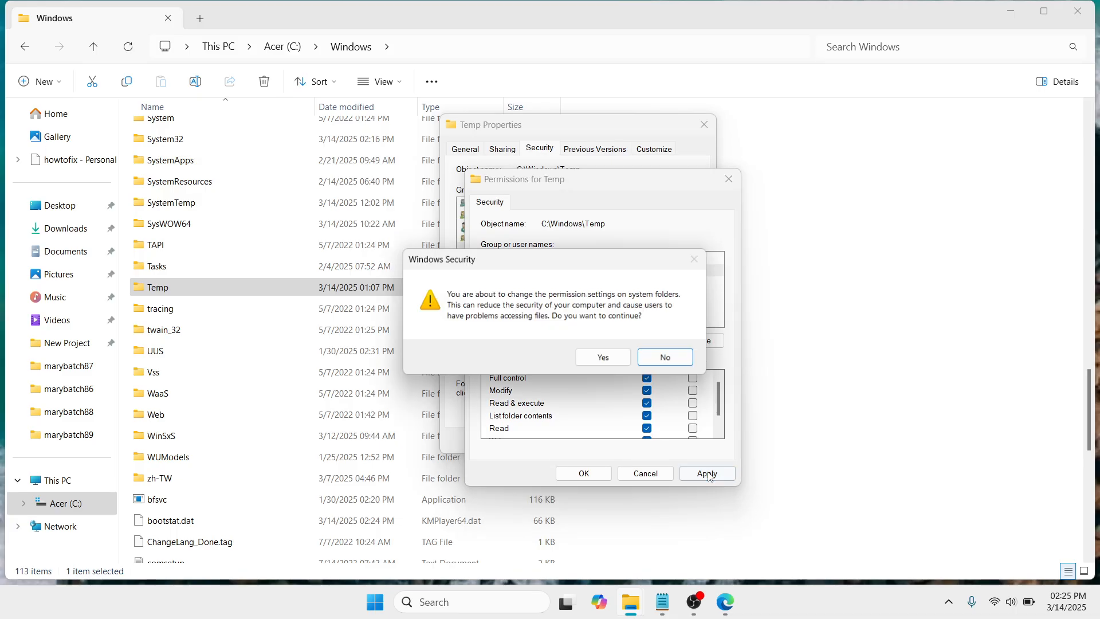
pyautogui.click(606, 359)
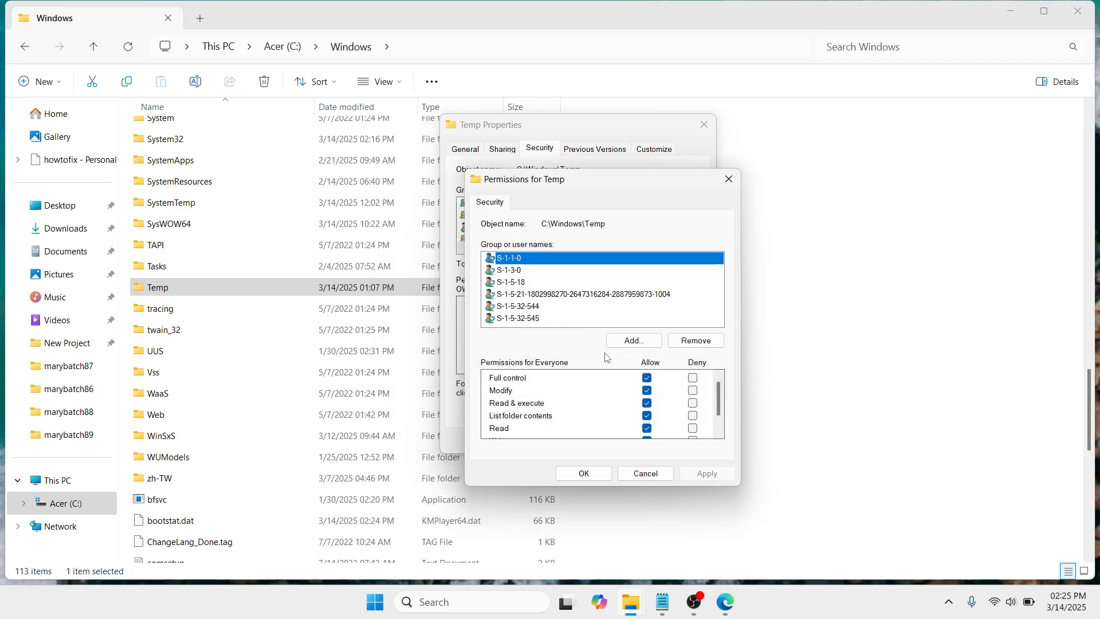
pyautogui.click(584, 473)
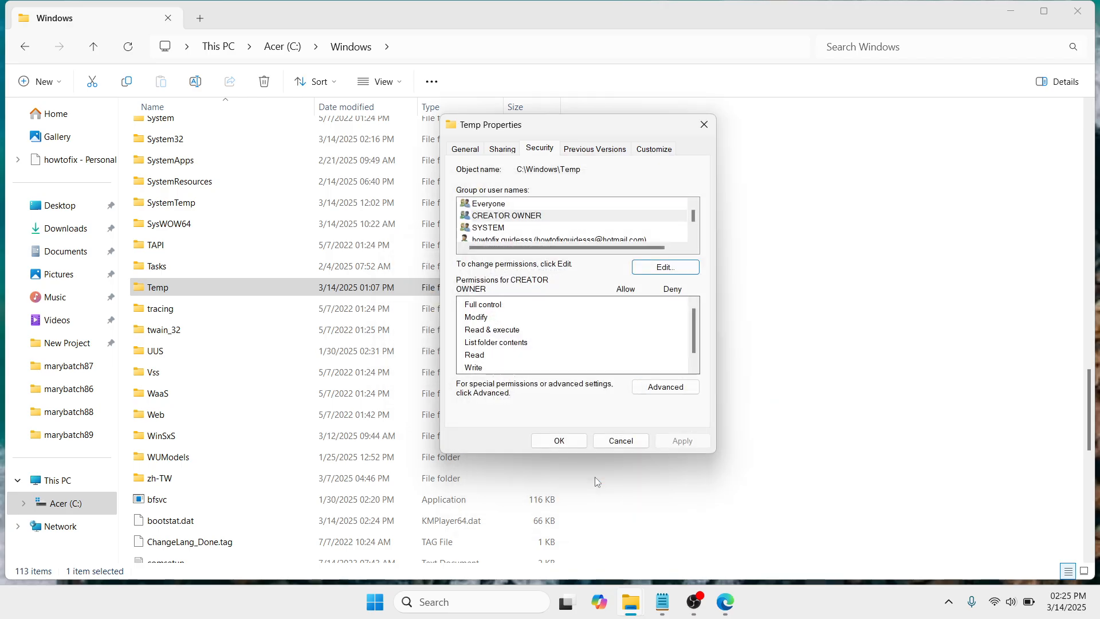
pyautogui.click(559, 441)
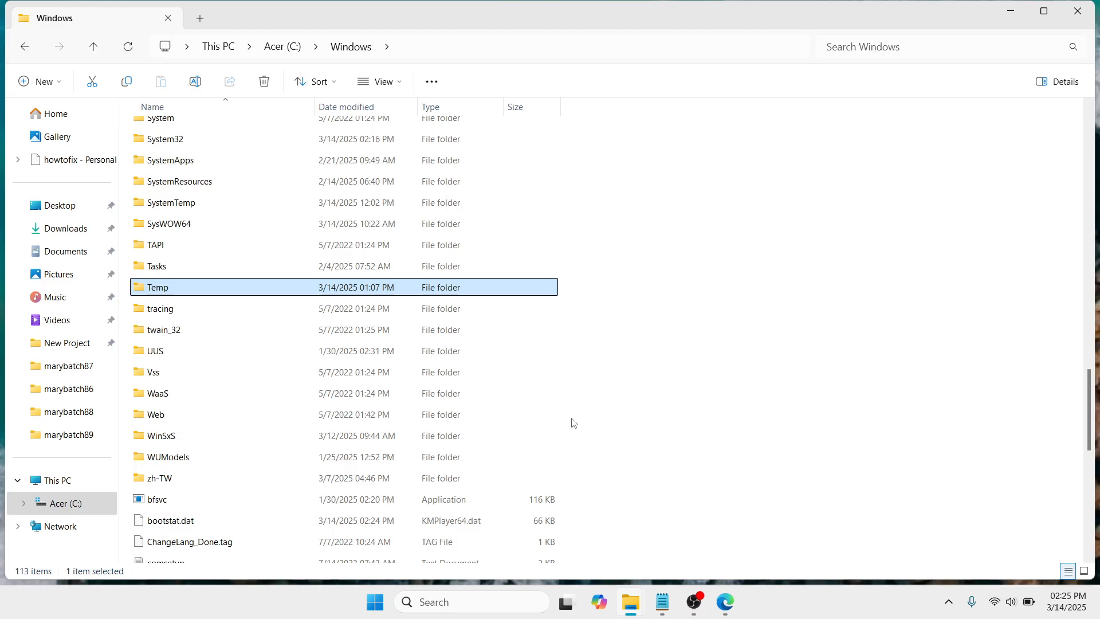
pyautogui.click(1078, 11)
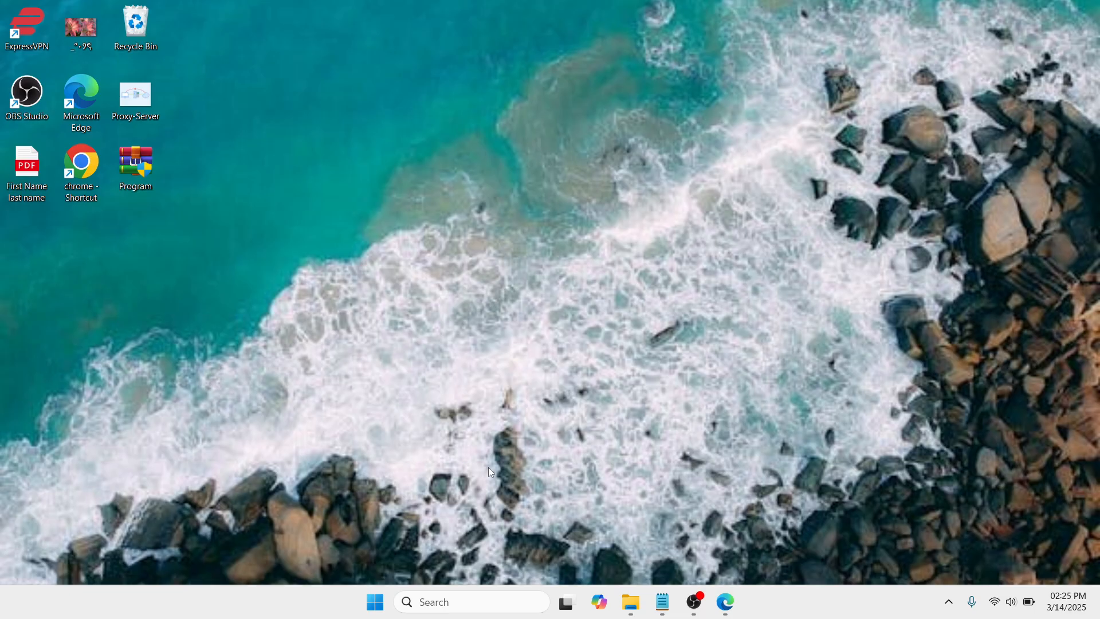
# - Open the user account's temporary files folder by entering "%temp%" in the Run dialog
pyautogui.press('super+r')
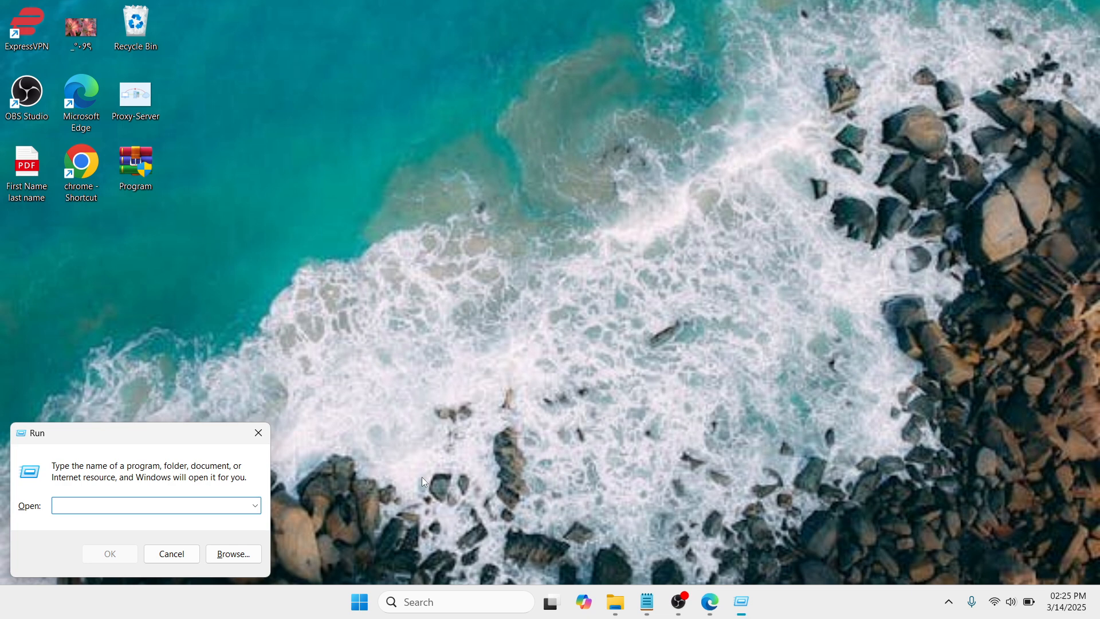
pyautogui.moveTo(196, 419); pyautogui.dragTo(509, 236)
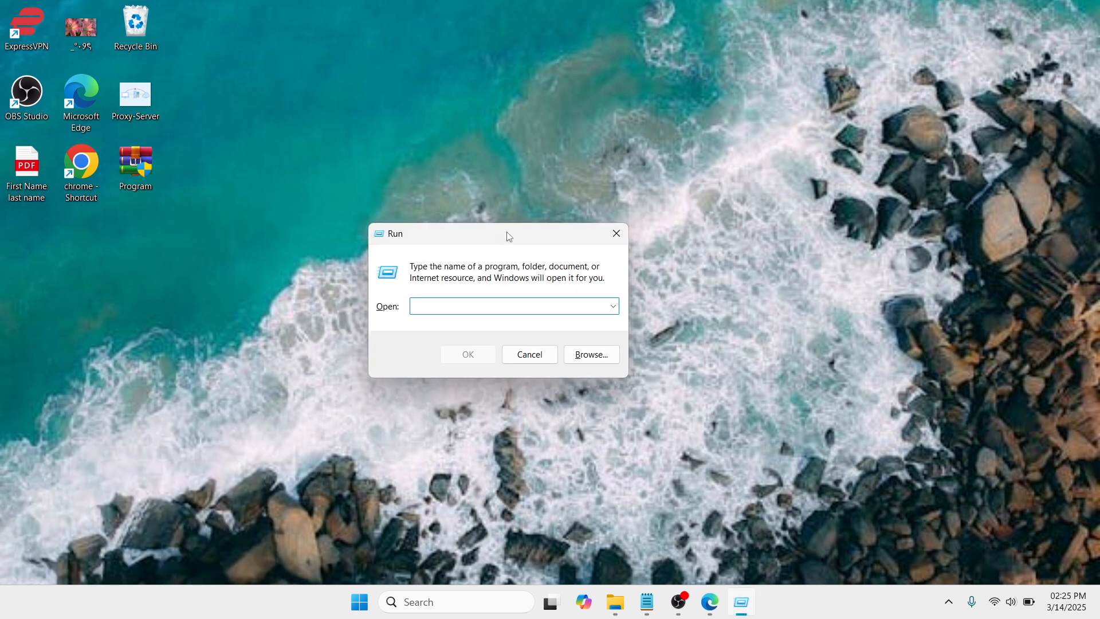
pyautogui.write('%temp%')
pyautogui.click(482, 354)
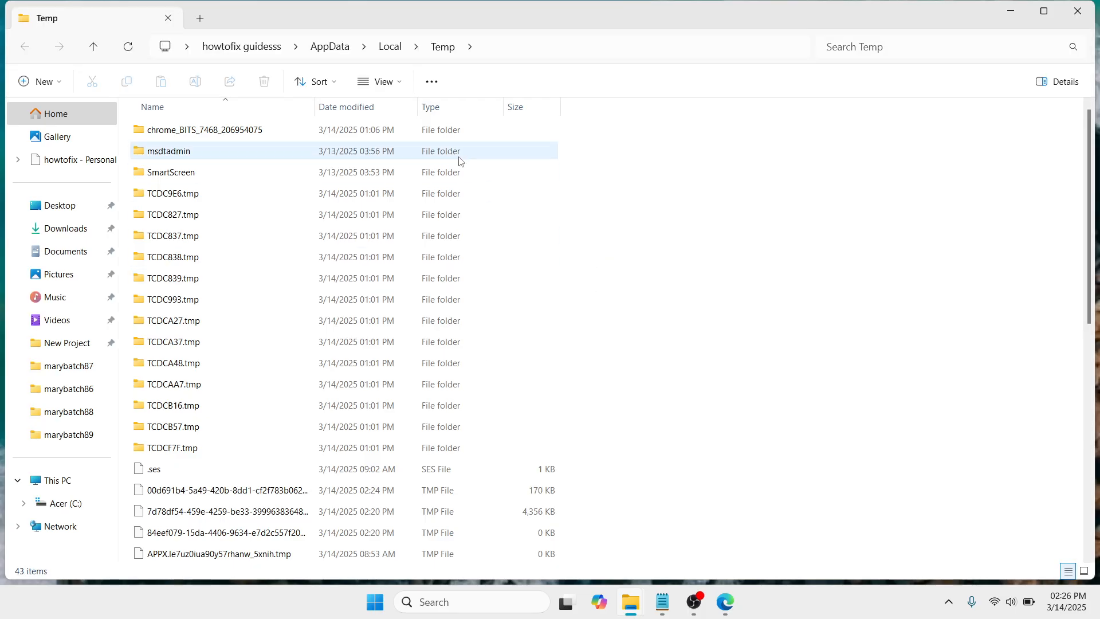
# - Go up to the AppData Local folder and open the security permissions of its Temp folder for editing
pyautogui.click(390, 47)
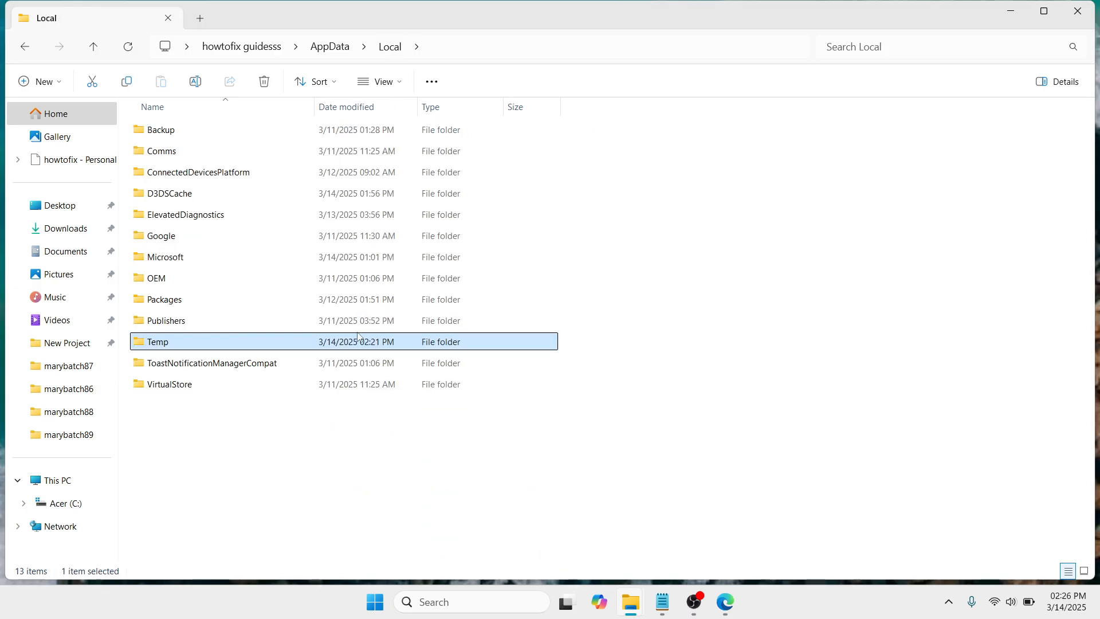
pyautogui.rightClick(325, 347)
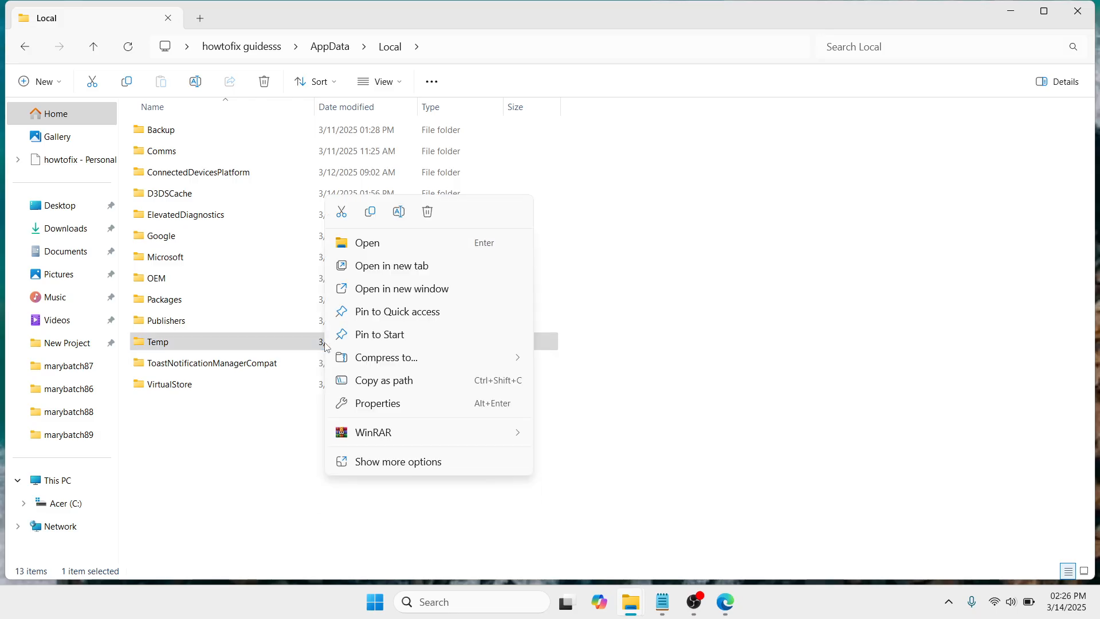
pyautogui.click(413, 403)
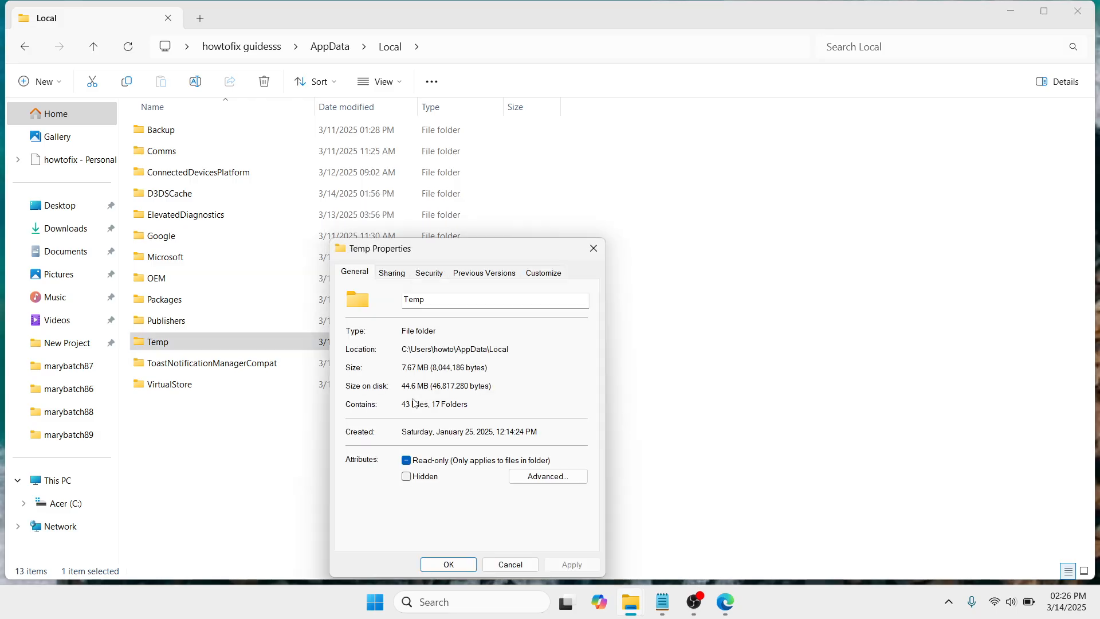
pyautogui.moveTo(536, 254); pyautogui.dragTo(597, 142)
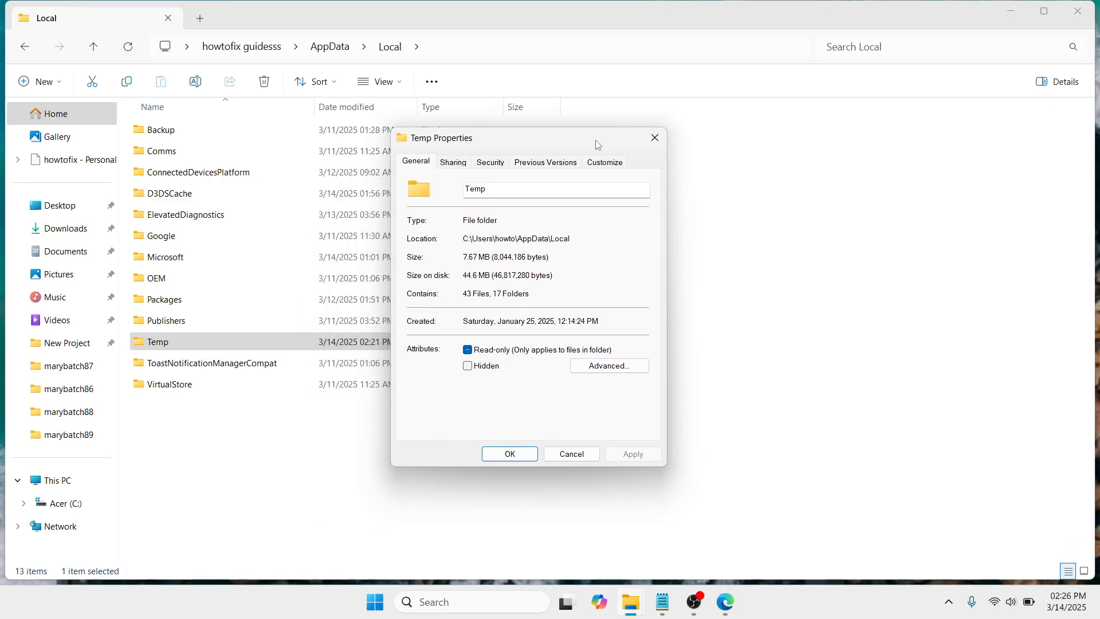
pyautogui.click(499, 165)
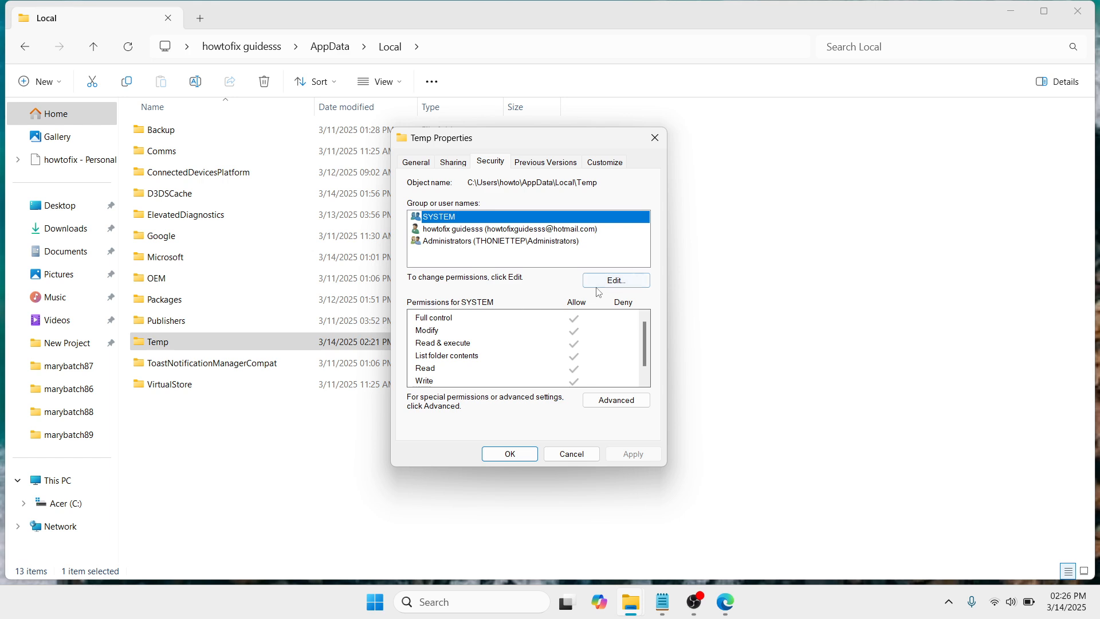
pyautogui.click(616, 280)
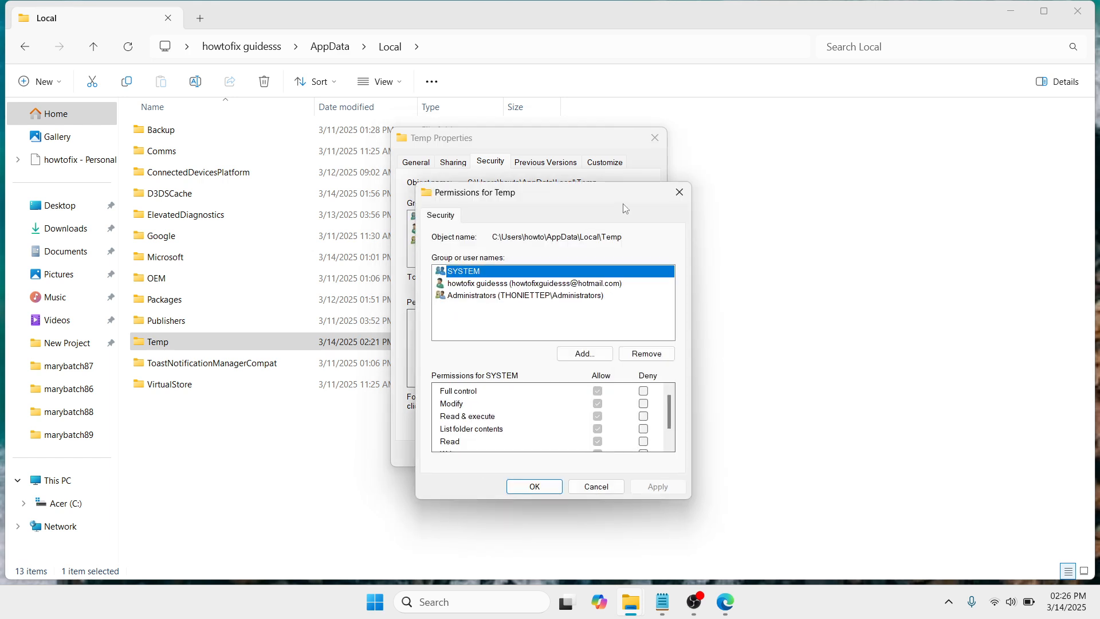
# - Look up the available users and groups and add Everyone to the permissions of the AppData Local Temp folder
pyautogui.click(588, 354)
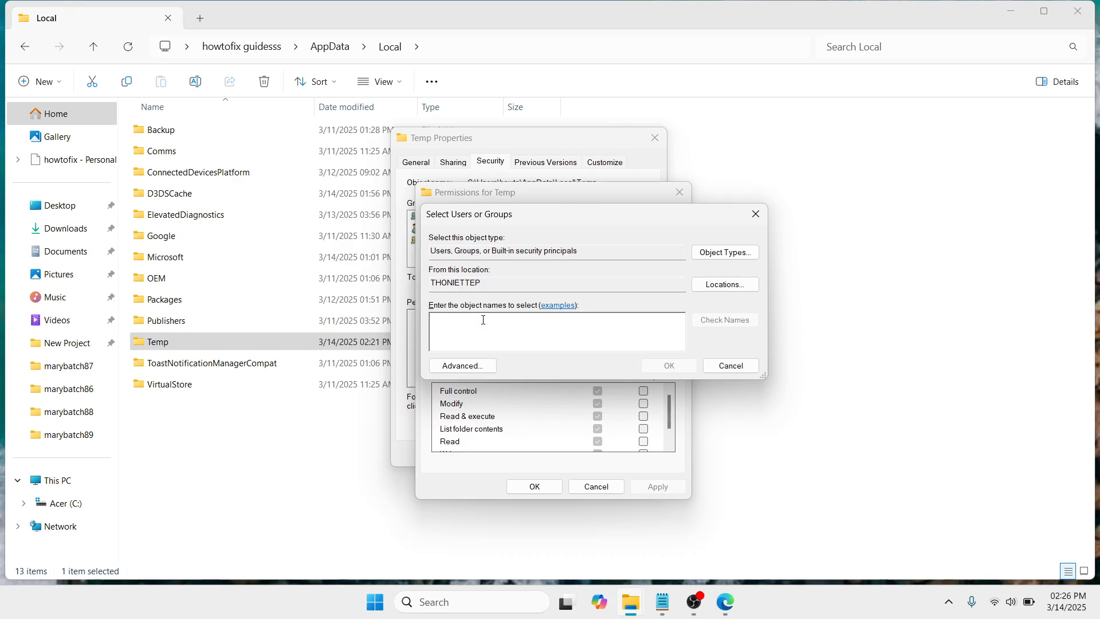
pyautogui.click(476, 366)
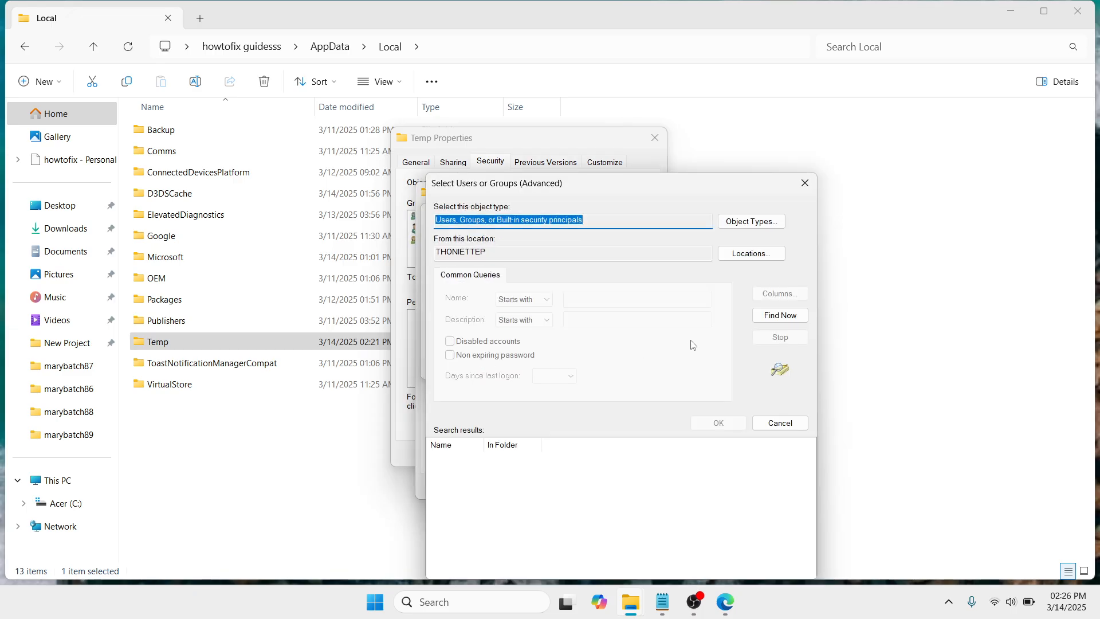
pyautogui.click(779, 315)
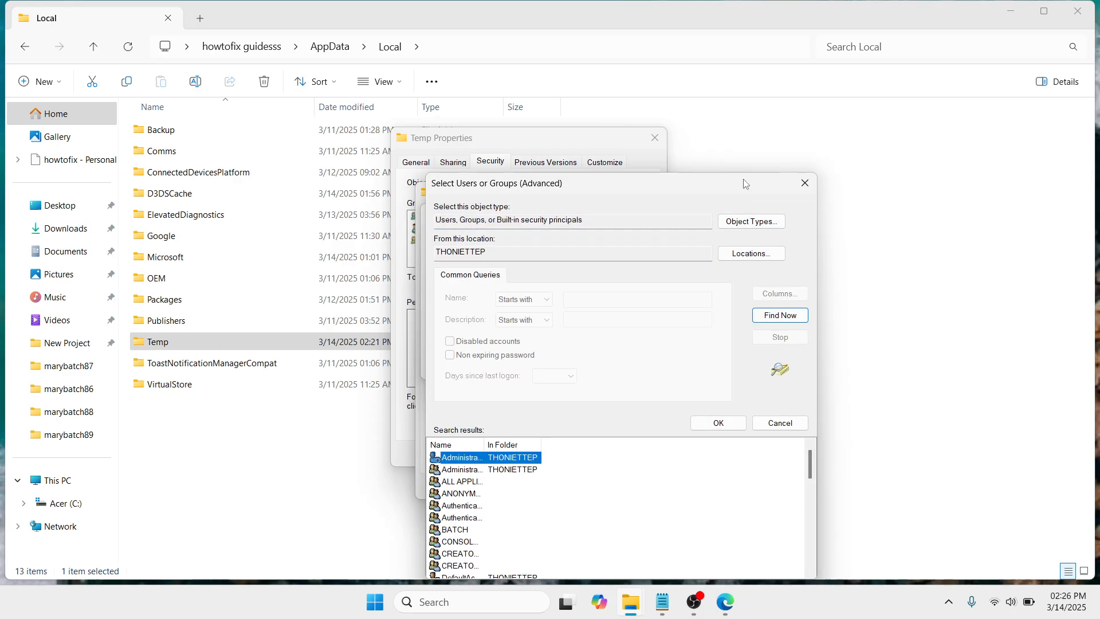
pyautogui.moveTo(744, 183); pyautogui.dragTo(755, 106)
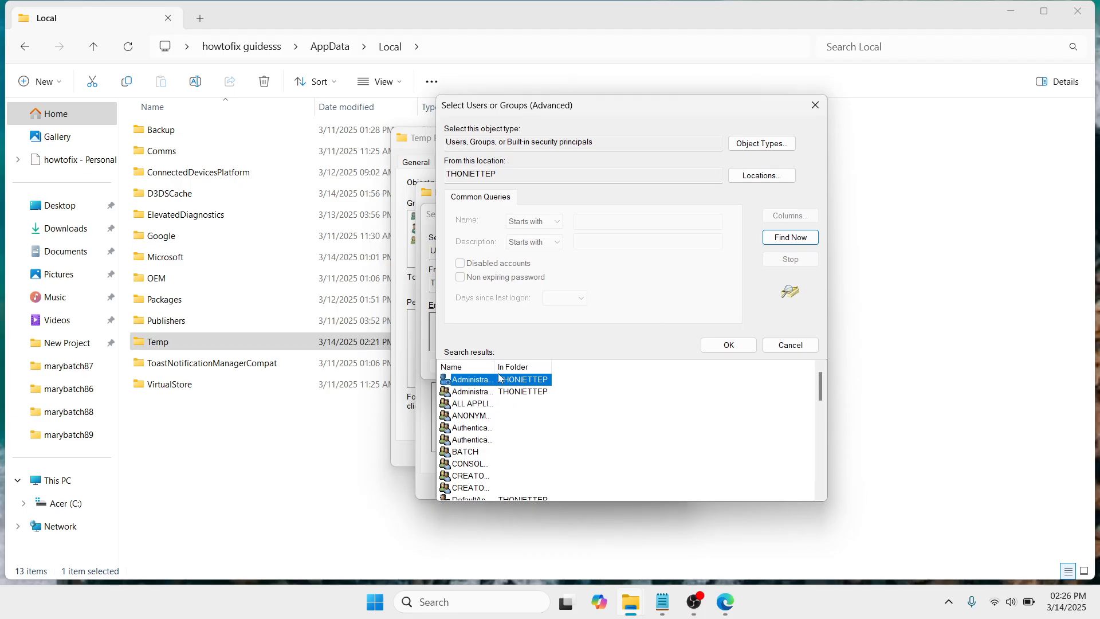
pyautogui.moveTo(494, 367); pyautogui.dragTo(543, 367)
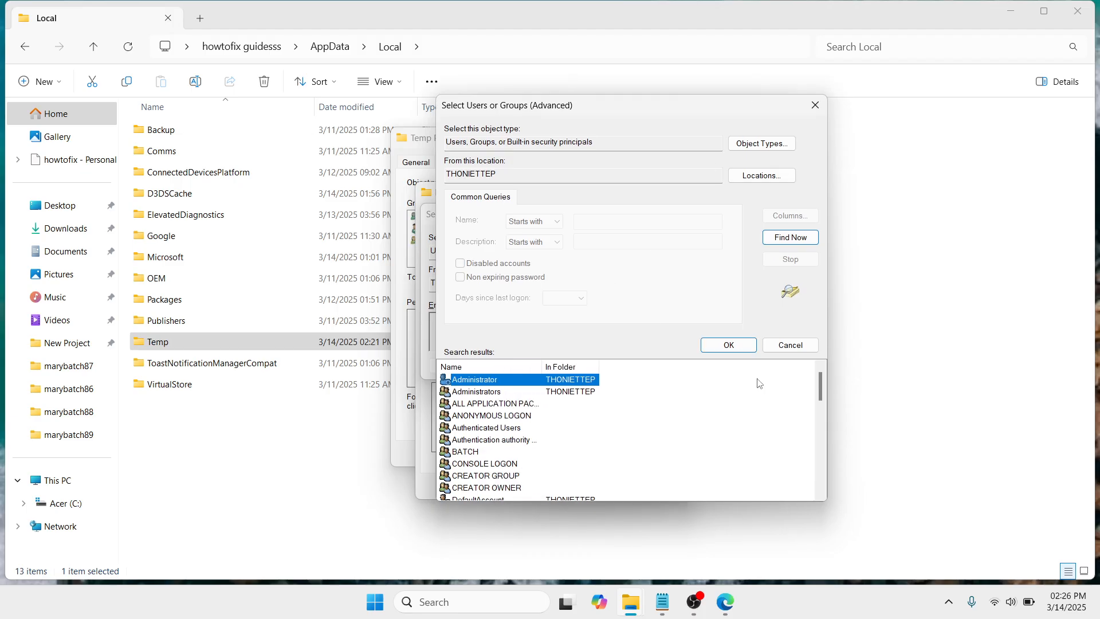
pyautogui.scroll(-3, 822, 396)
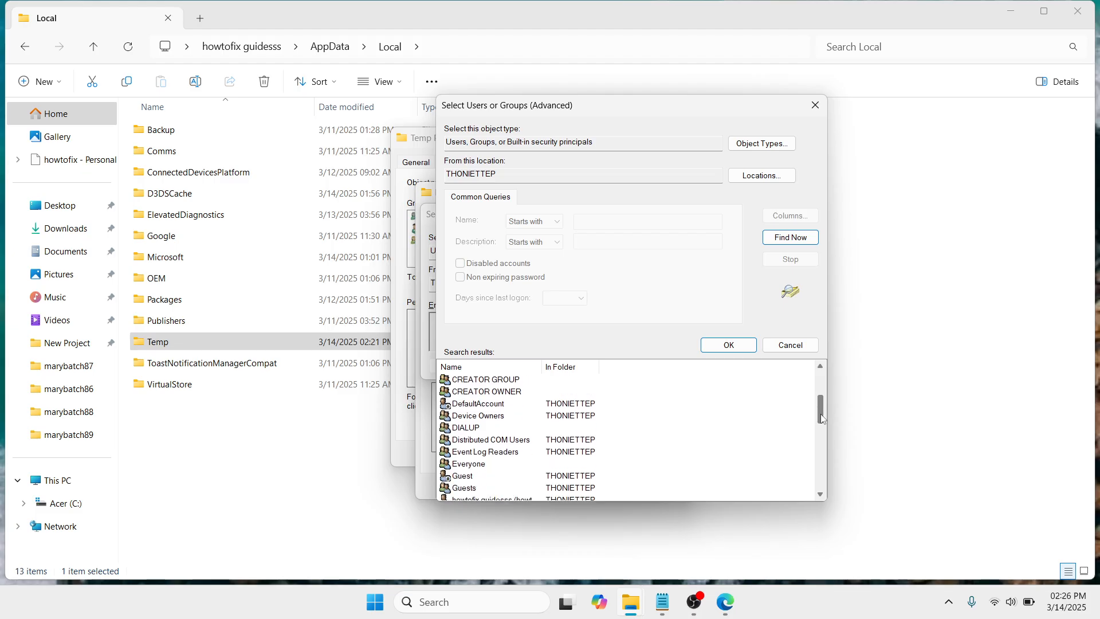
pyautogui.click(478, 453)
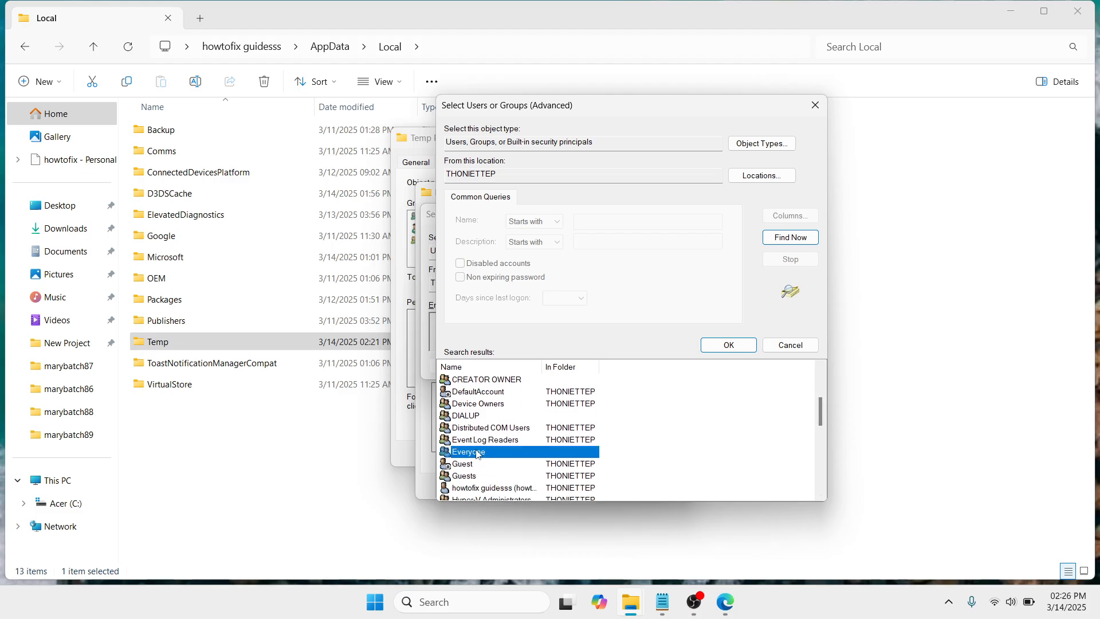
pyautogui.click(725, 347)
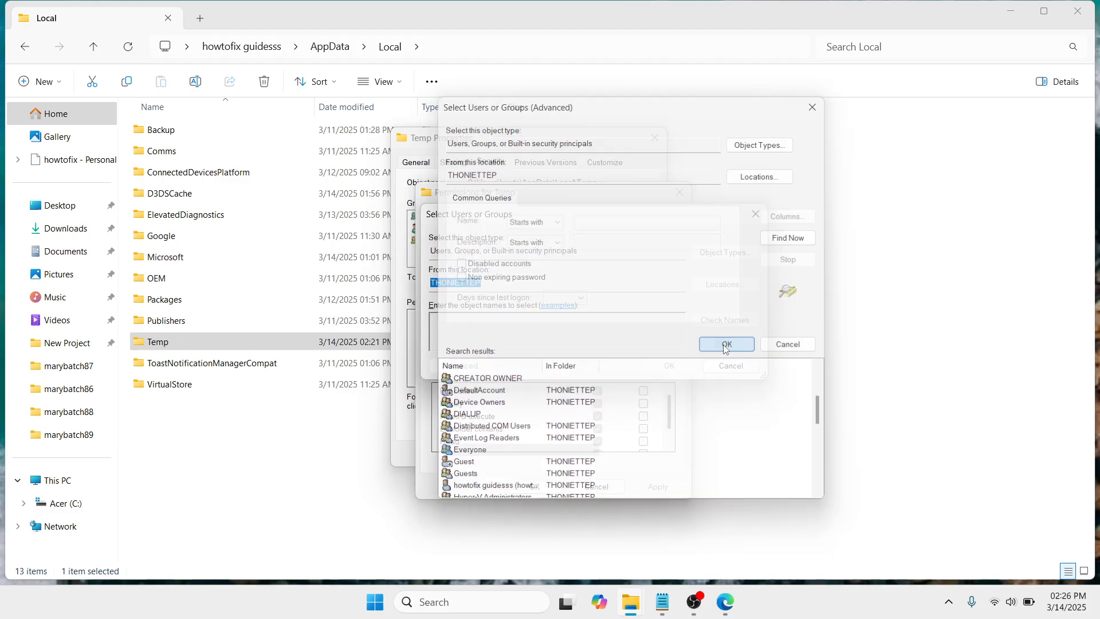
pyautogui.click(667, 365)
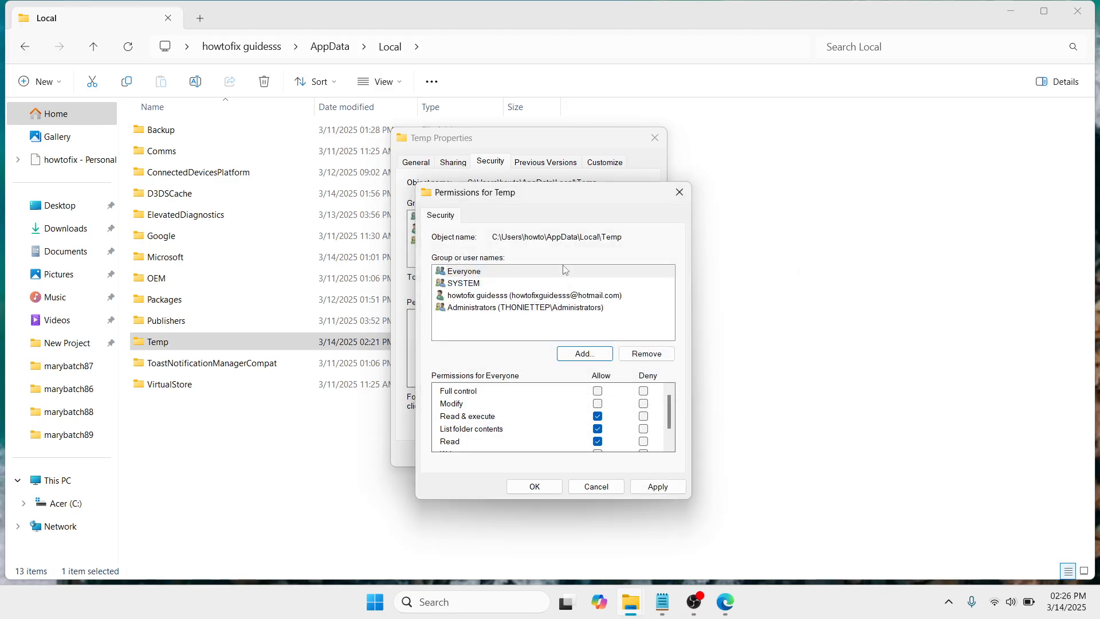
# - Allow Everyone full control of the user's Temp folder, apply the permissions, and continue past the msdtadmin subfolder
pyautogui.click(482, 272)
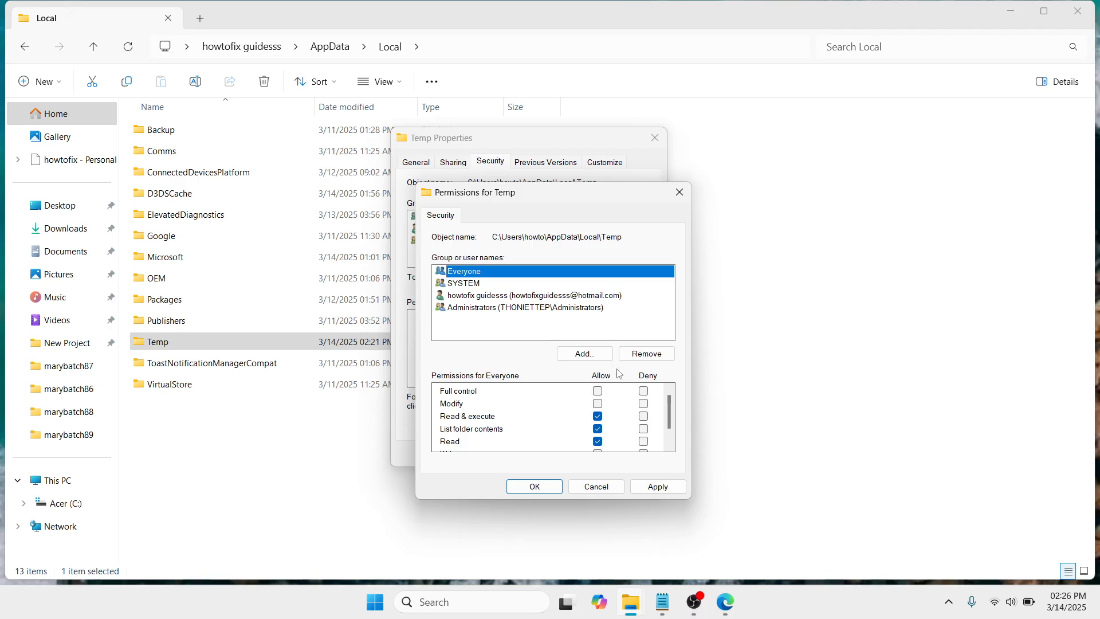
pyautogui.click(598, 392)
pyautogui.click(599, 404)
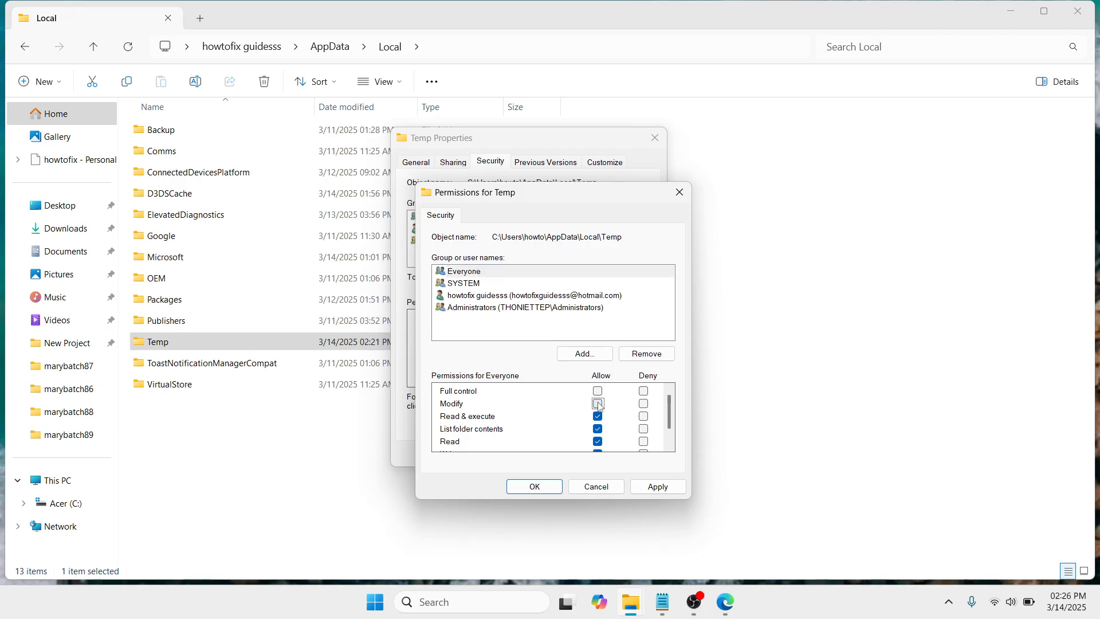
pyautogui.click(598, 394)
pyautogui.moveTo(672, 418); pyautogui.dragTo(672, 436)
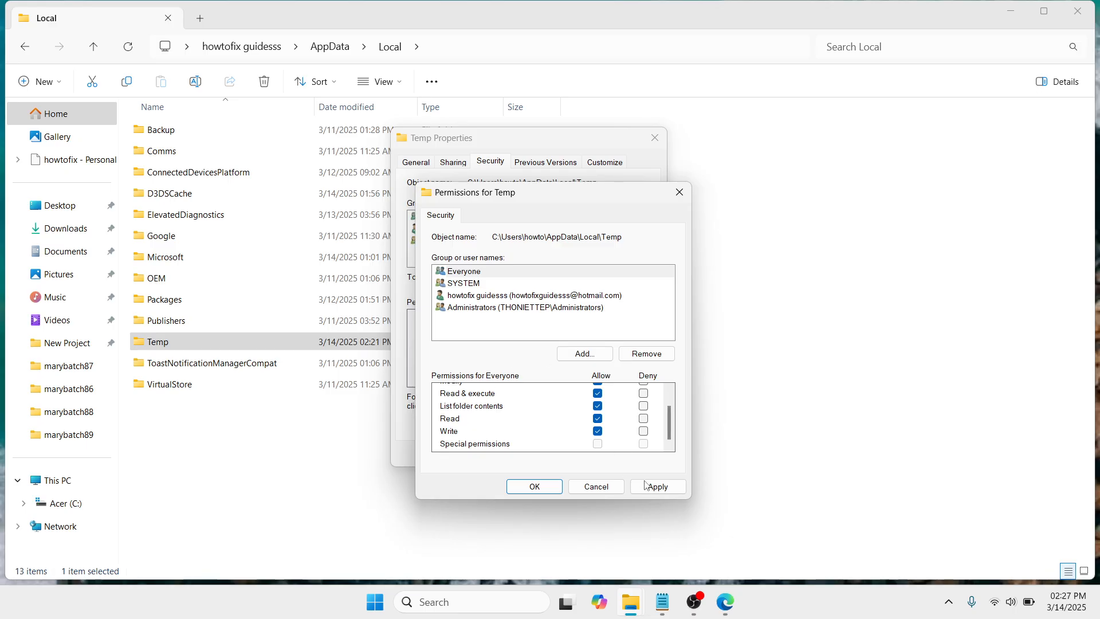
pyautogui.click(659, 487)
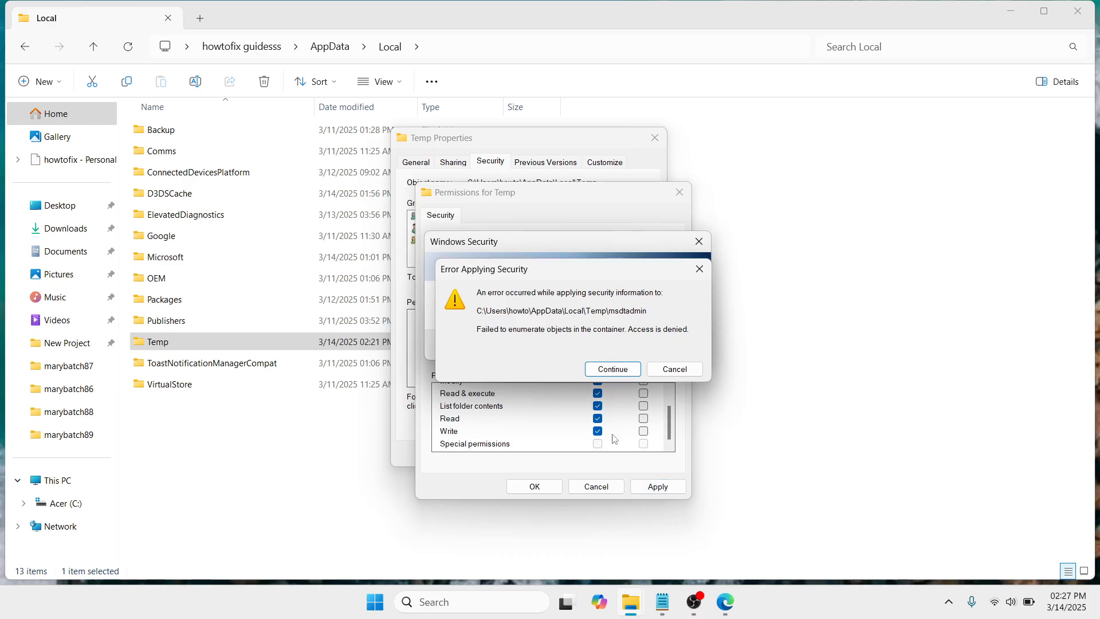
pyautogui.click(613, 369)
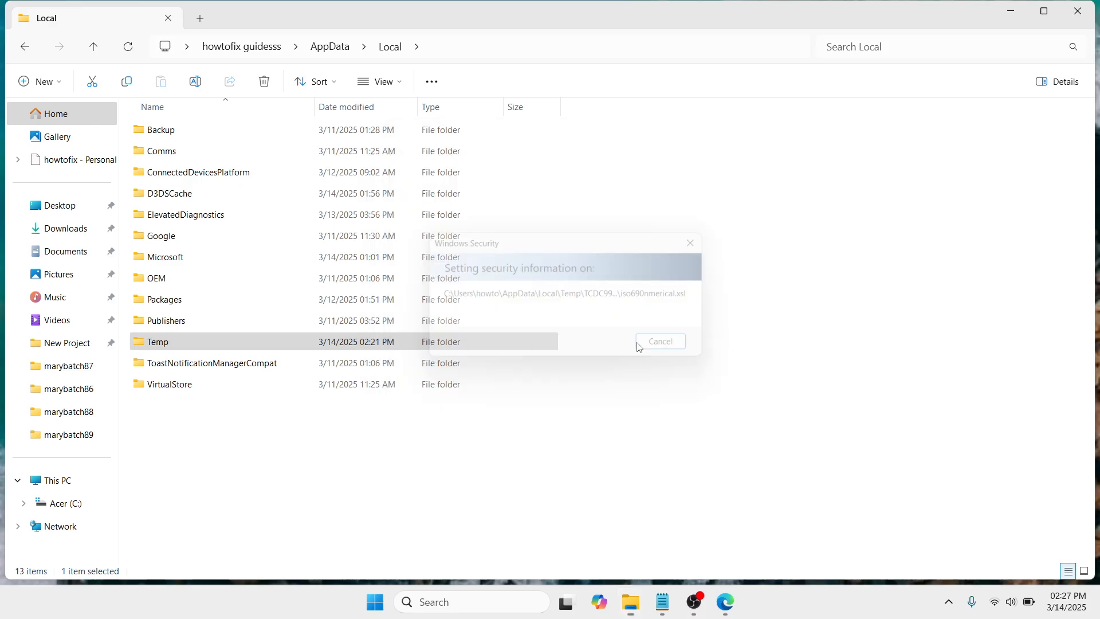
# - Close the Local folder window, the Temp permissions dialog, and the Temp properties
pyautogui.click(600, 453)
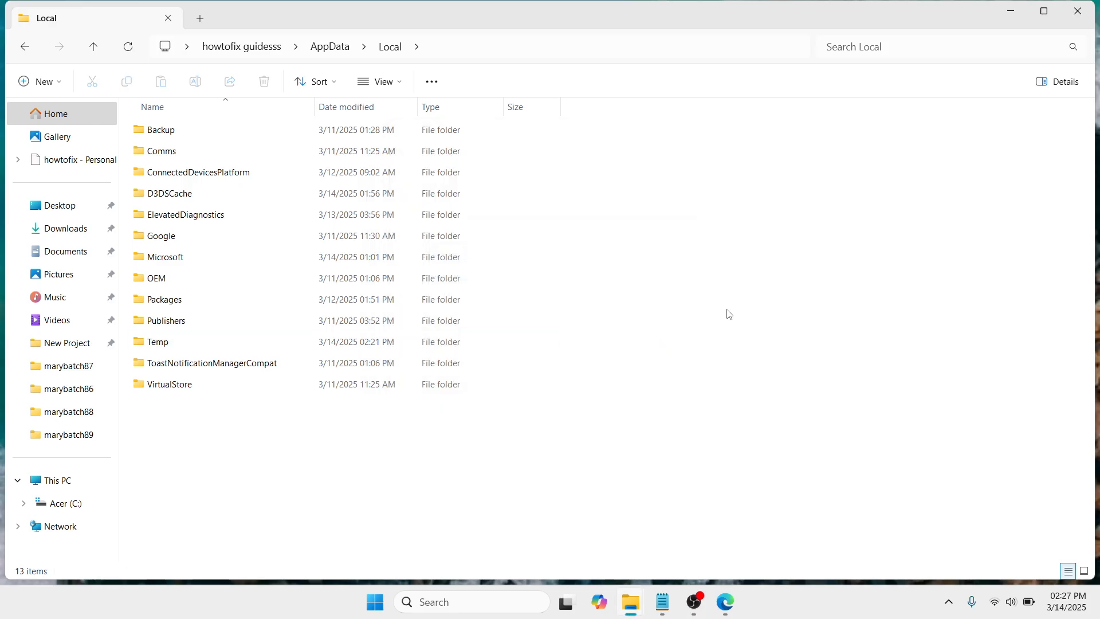
pyautogui.click(1093, 14)
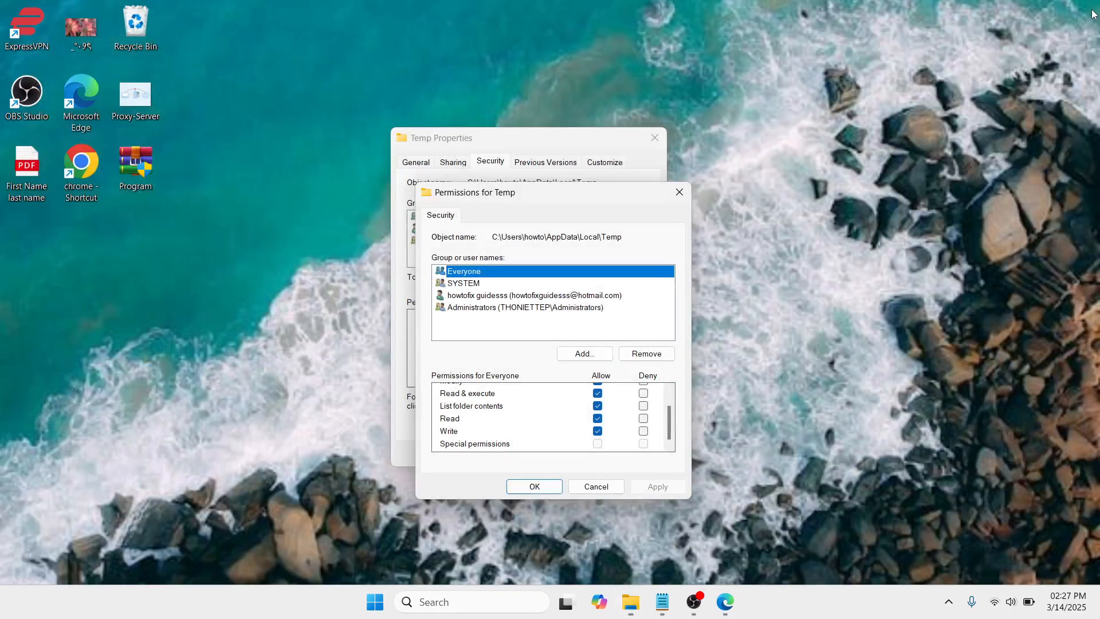
pyautogui.click(679, 194)
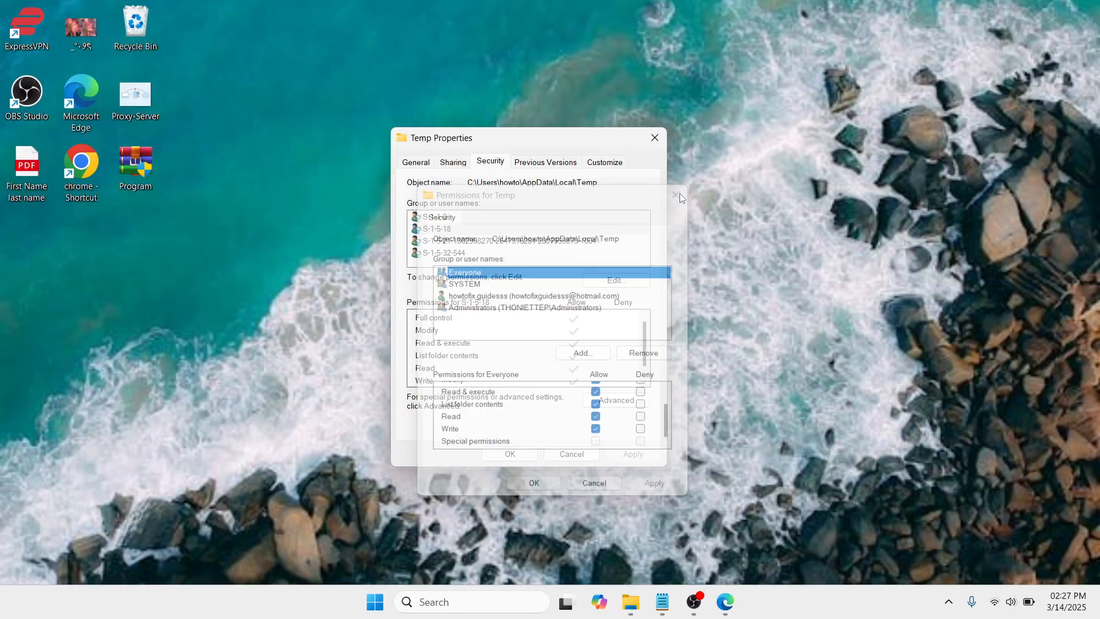
pyautogui.click(655, 139)
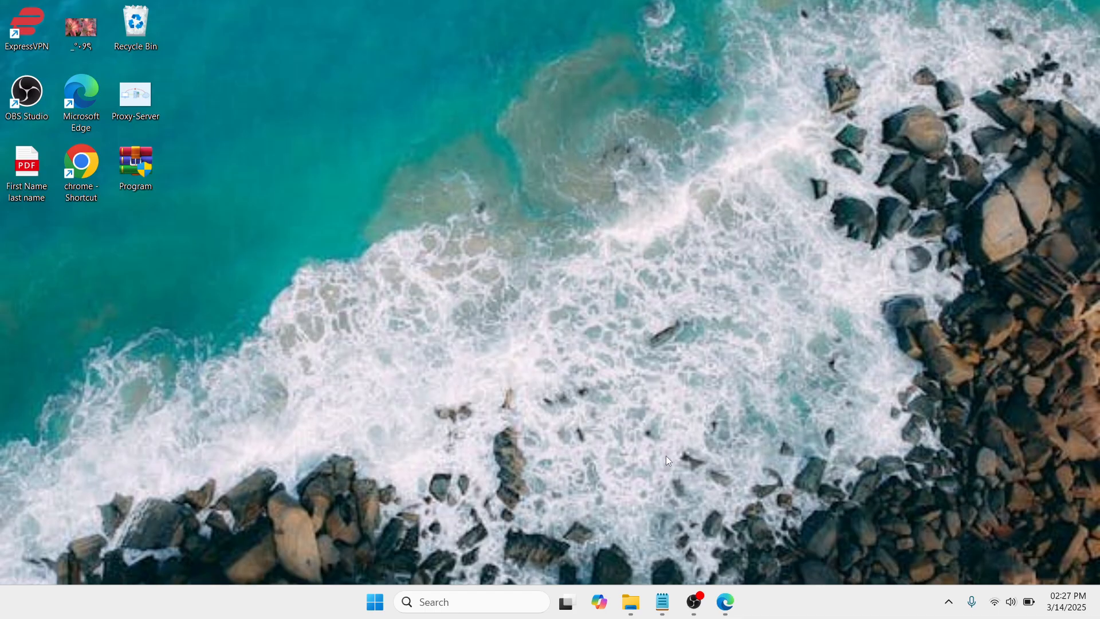
pyautogui.click(694, 601)
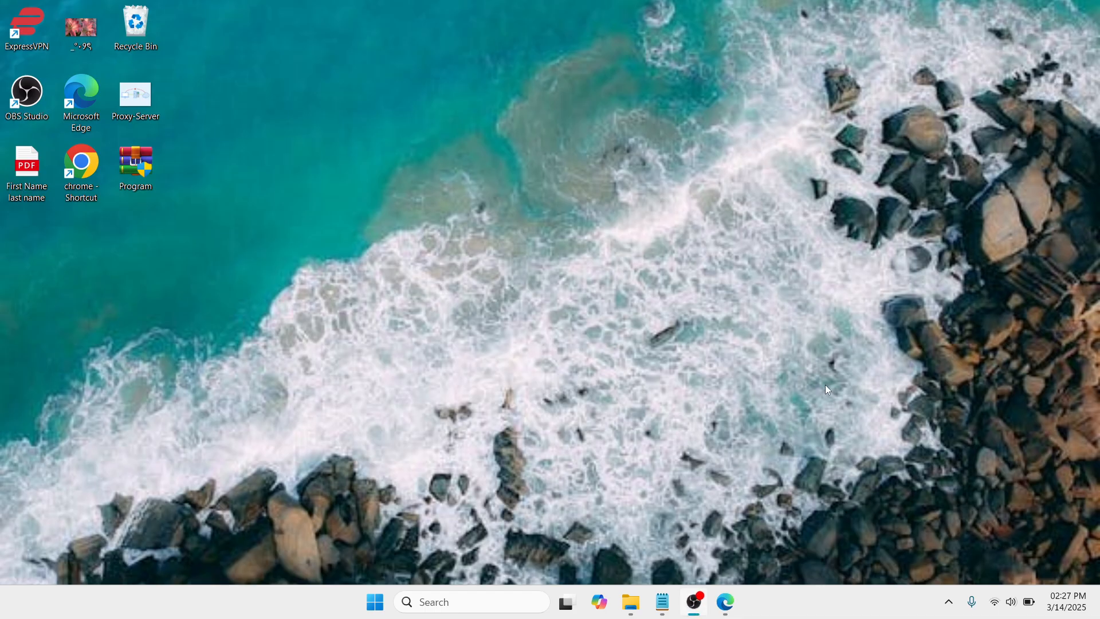